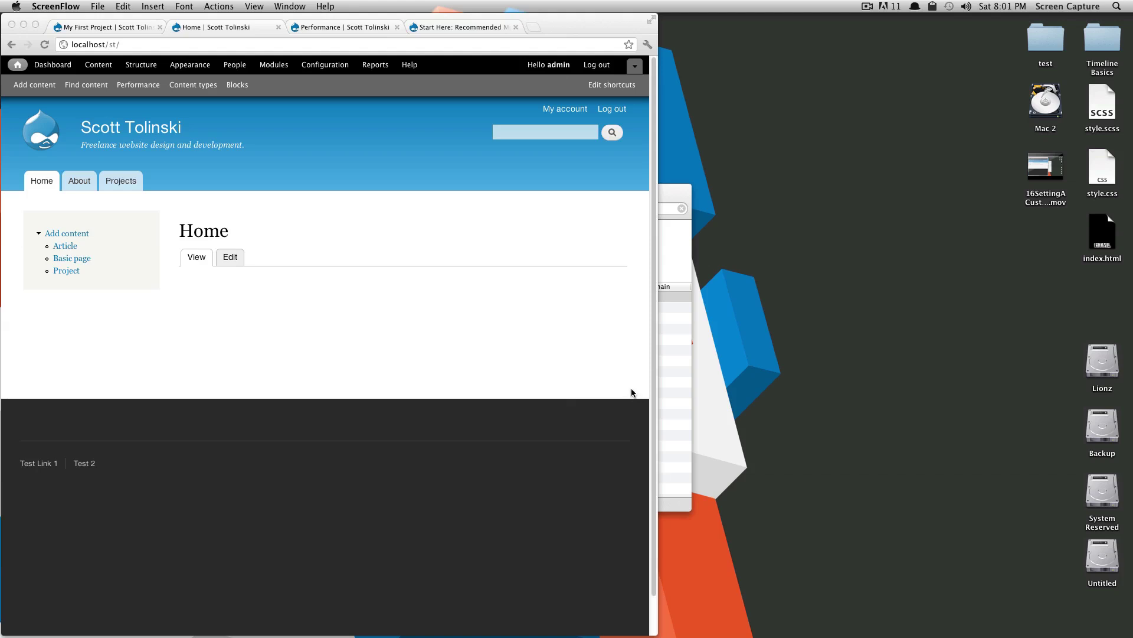
Step: Open the Modules admin page and read its warning that security updates should be applied immediately
{"action": "left_click", "coordinate": [280, 77]}
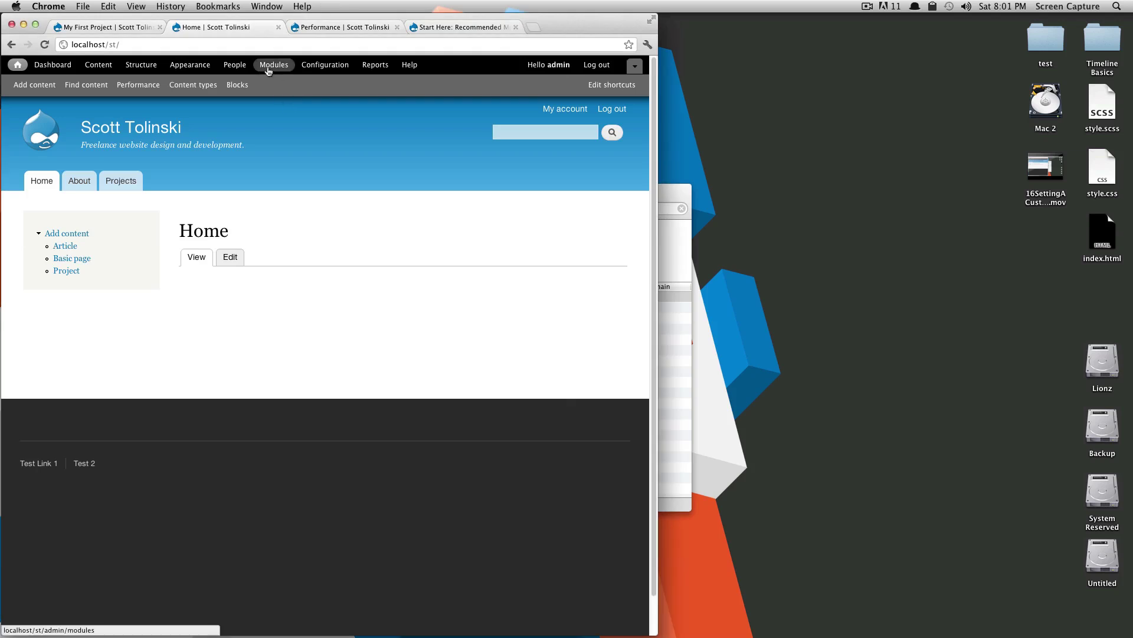
{"action": "left_click", "coordinate": [269, 70]}
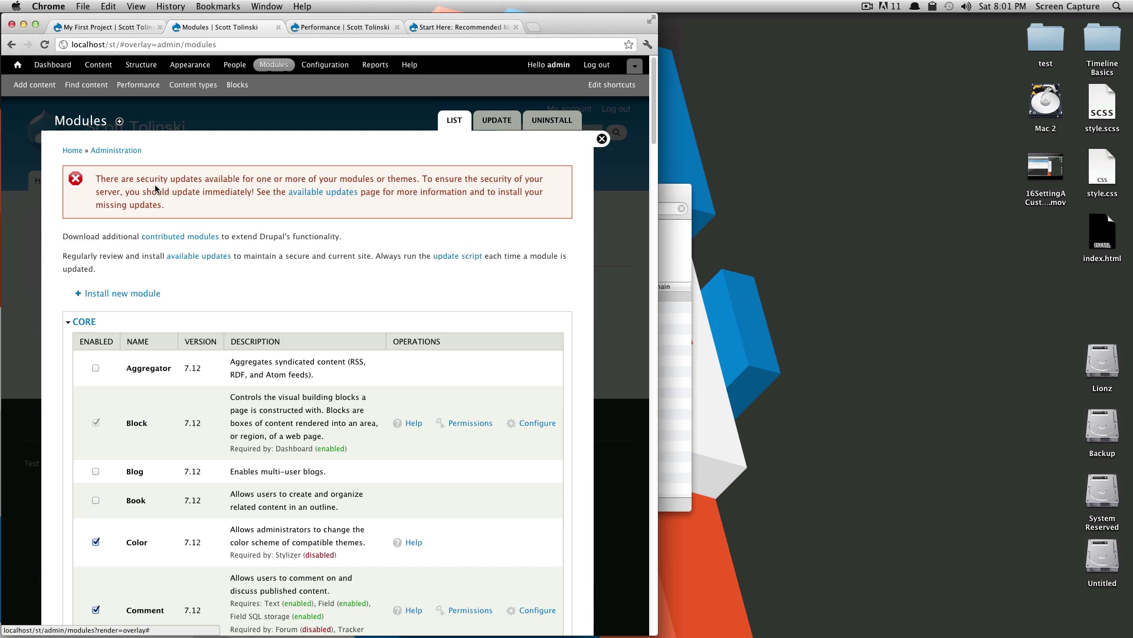
{"action": "left_click_drag", "start_coordinate": [136, 179], "coordinate": [420, 179]}
{"action": "left_click", "coordinate": [455, 196]}
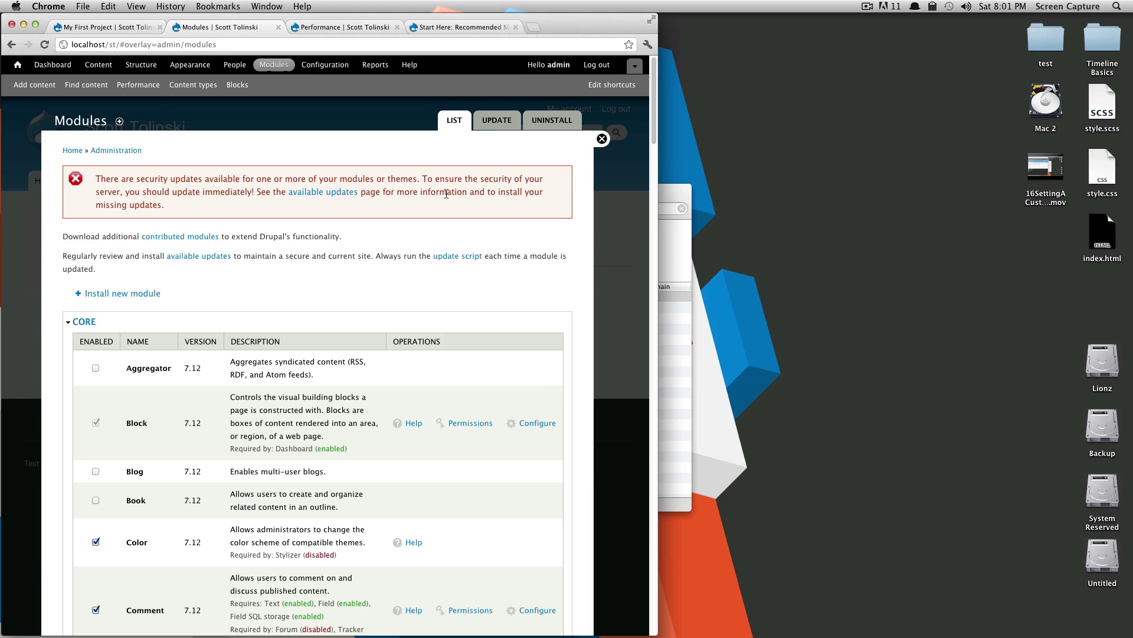
{"action": "left_click_drag", "start_coordinate": [189, 179], "coordinate": [413, 206]}
{"action": "left_click", "coordinate": [413, 205]}
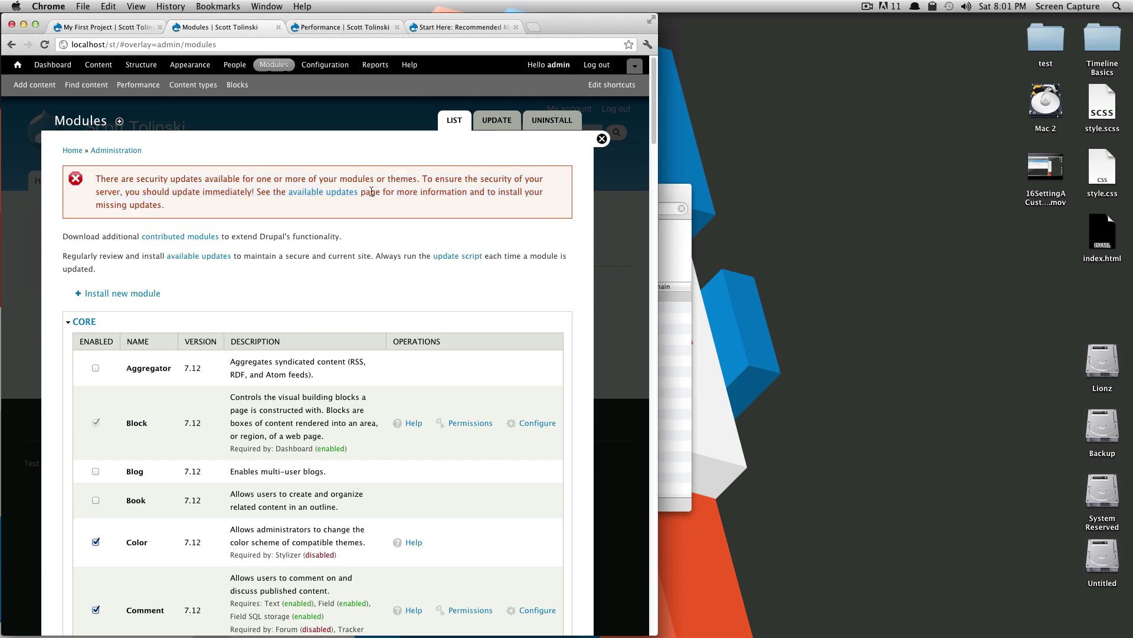
Step: Open Available updates, which lists the ctools security update from 7.x-1.0-rc2 to 7.x-1.0
{"action": "left_click", "coordinate": [338, 196]}
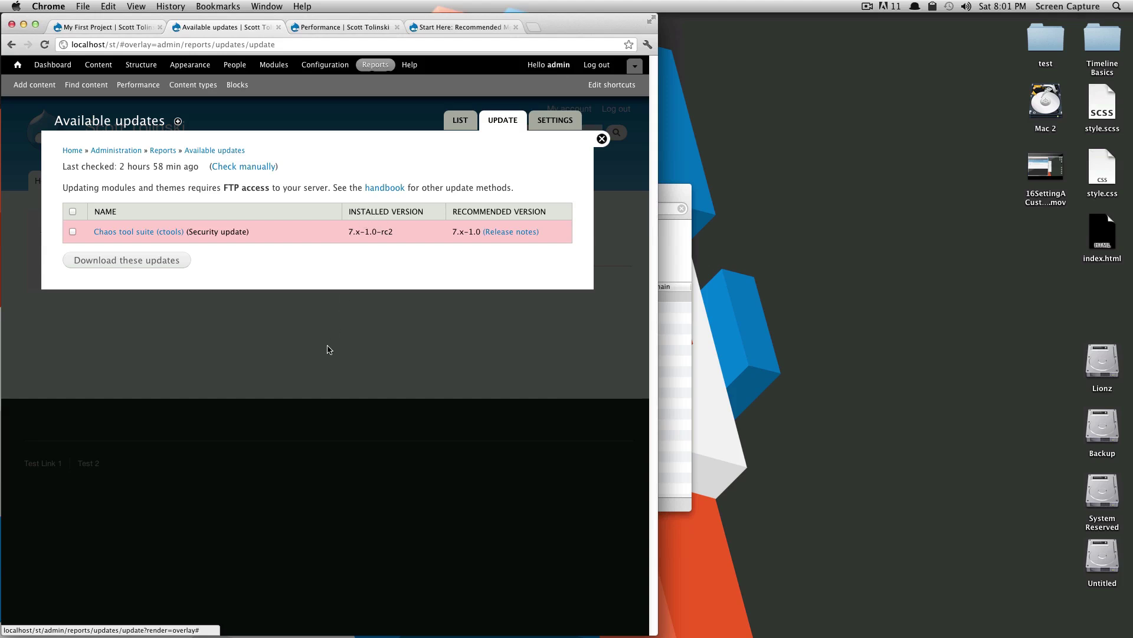
{"action": "double_click", "coordinate": [241, 232]}
{"action": "left_click", "coordinate": [292, 236]}
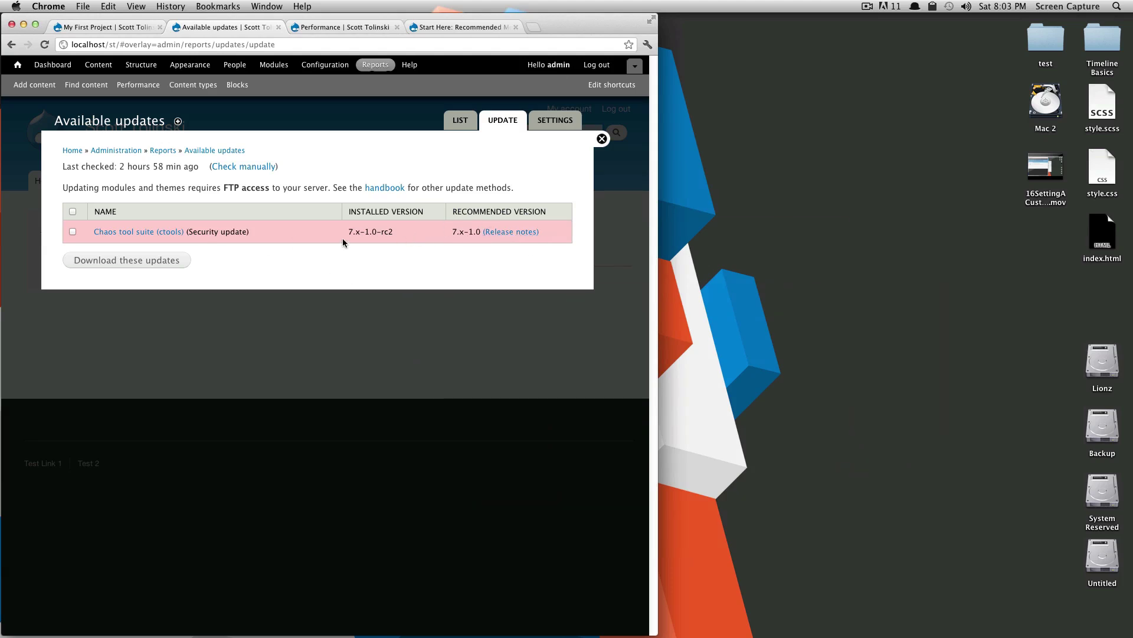
Step: Download the ctools 7.x-1.0 zip from the Chaos tool suite project page and unpack it
{"action": "right_click", "coordinate": [151, 231]}
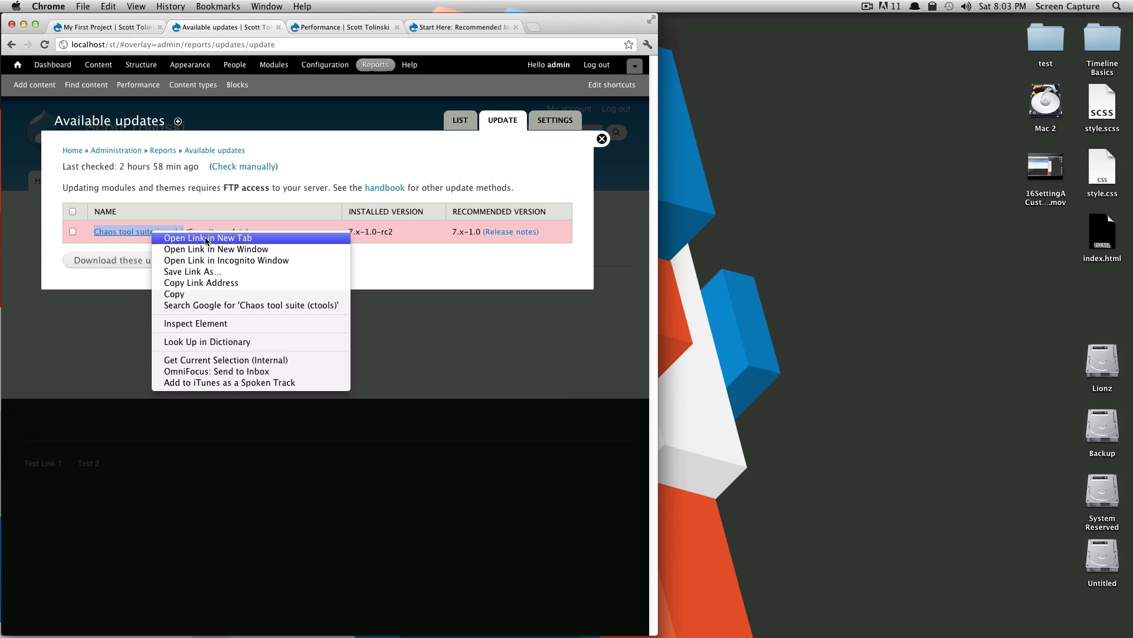
{"action": "key", "text": "Escape"}
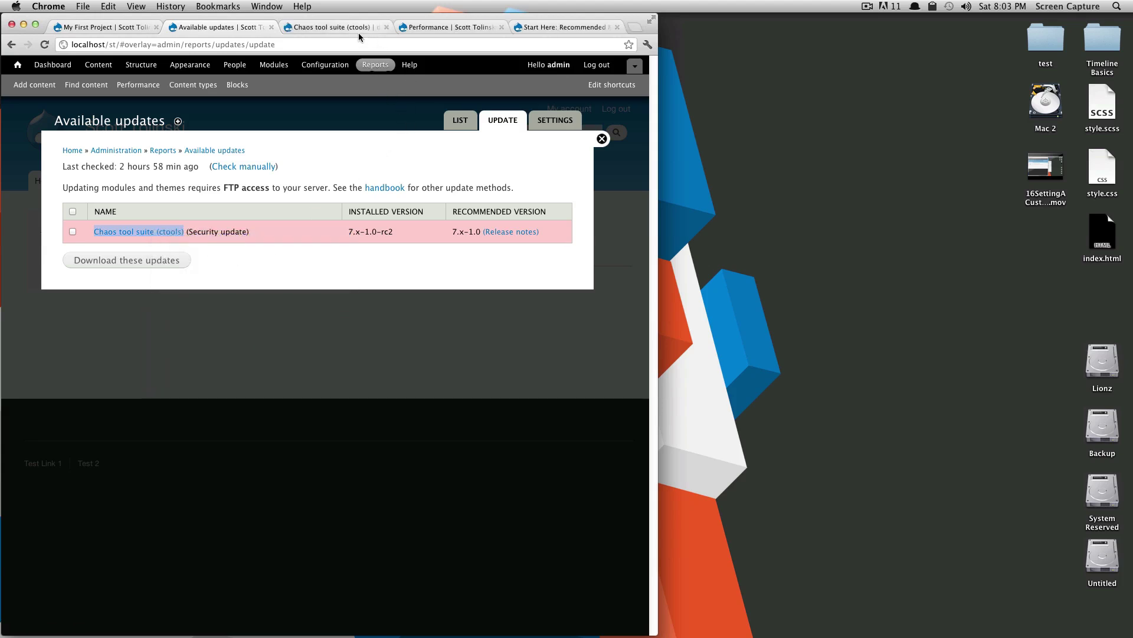
{"action": "left_click", "coordinate": [320, 29]}
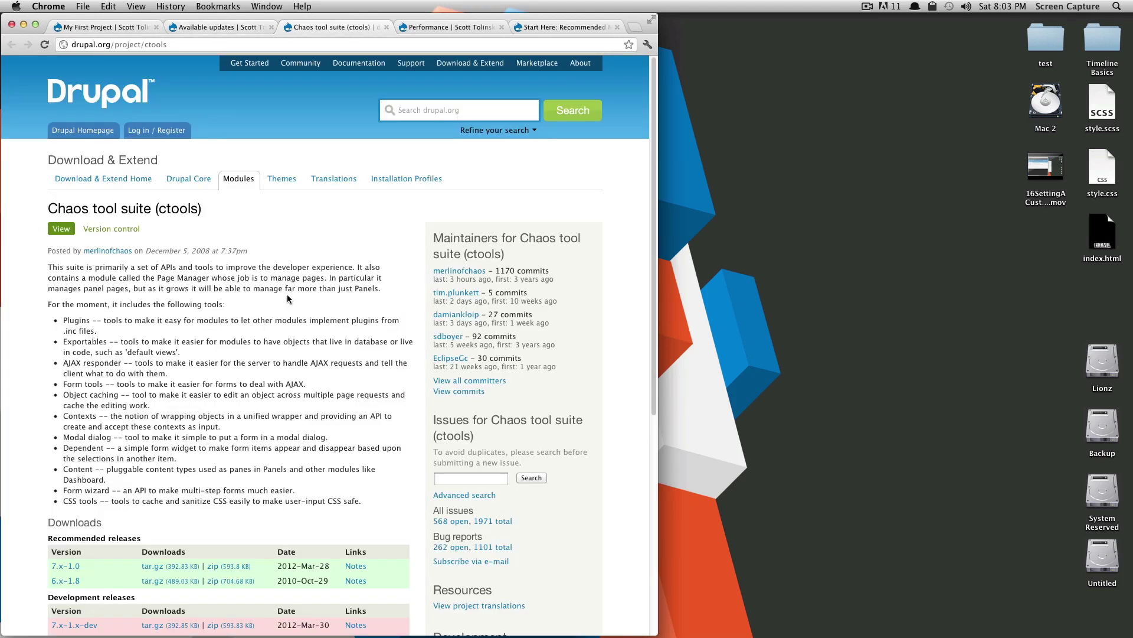
{"action": "scroll", "coordinate": [289, 295], "scroll_direction": "down", "scroll_amount": 5}
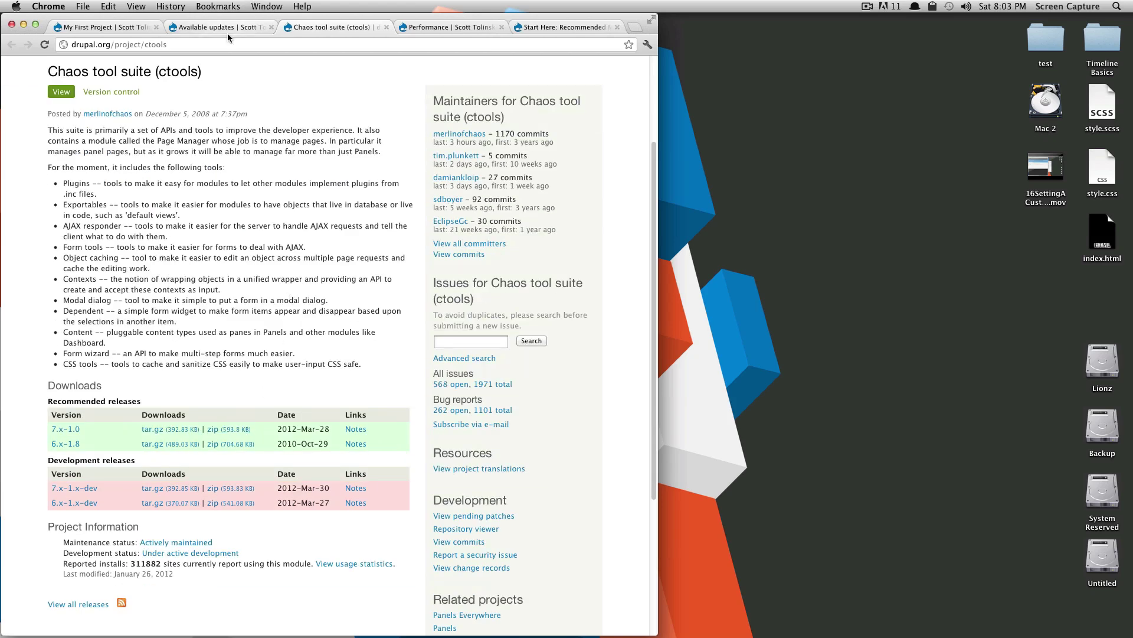
{"action": "left_click", "coordinate": [228, 425]}
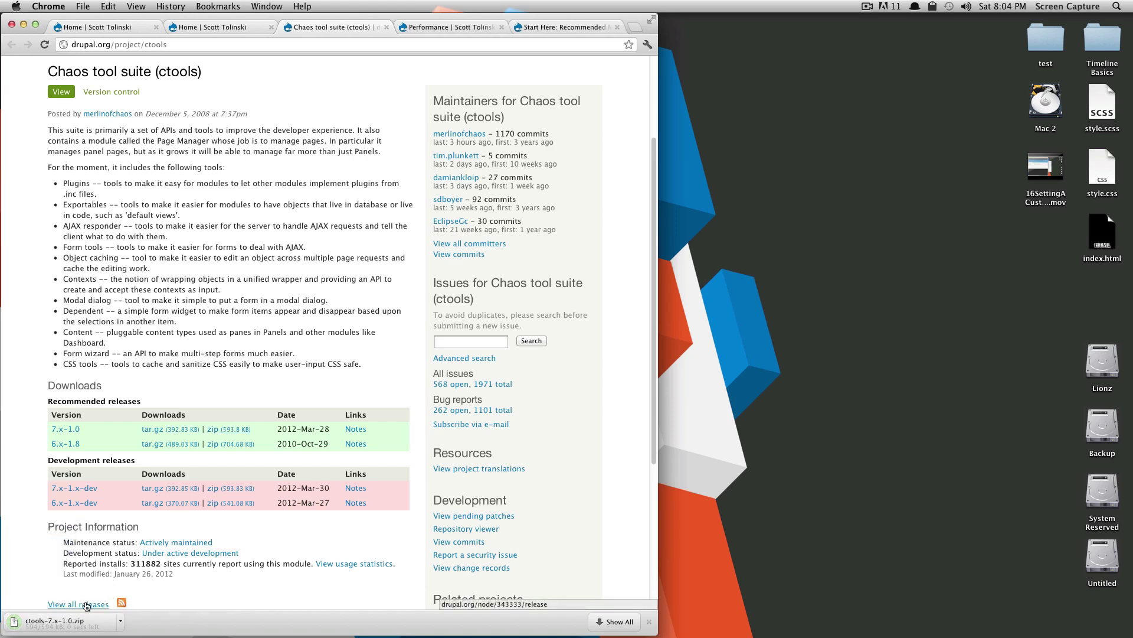
{"action": "left_click", "coordinate": [74, 627]}
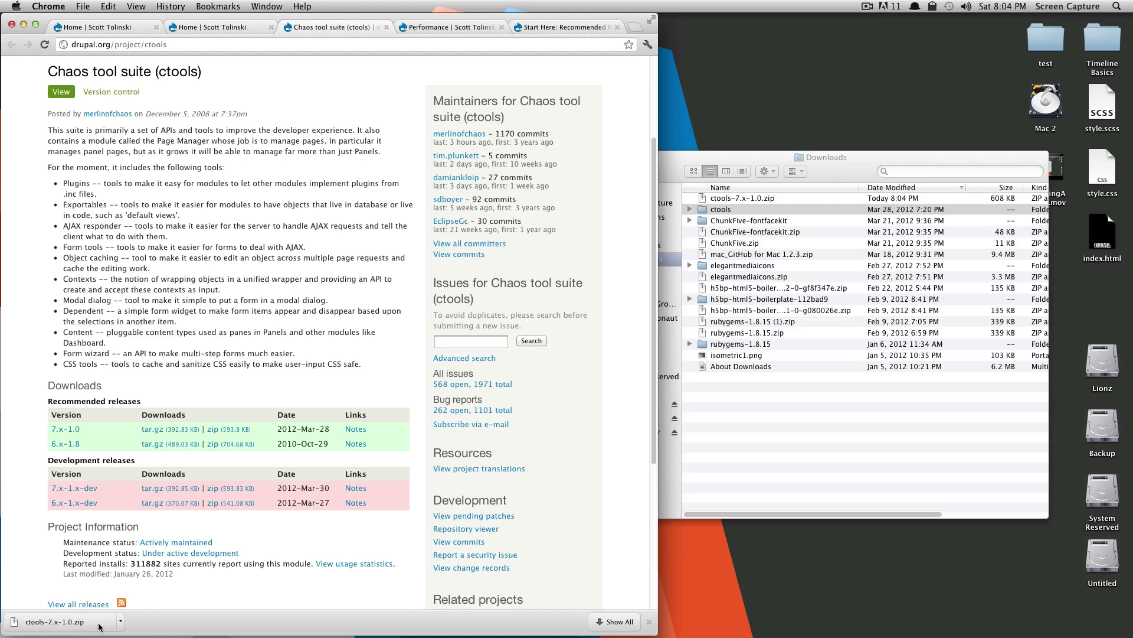
Step: Arrange the Downloads Finder window and open a second Finder window beside it
{"action": "left_click", "coordinate": [882, 162]}
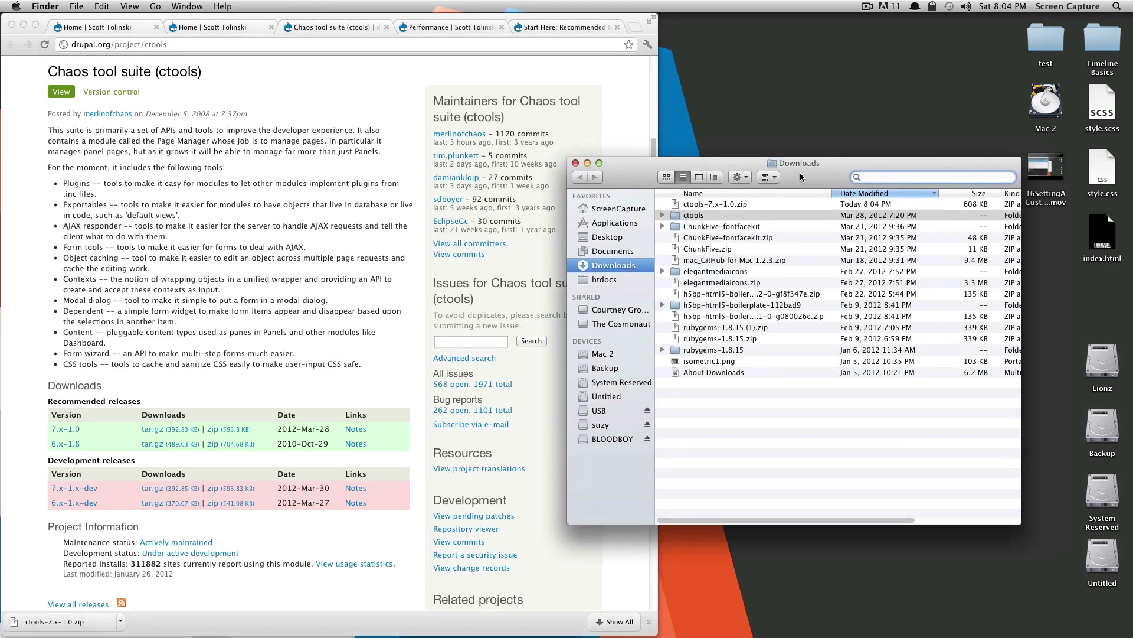
{"action": "left_click_drag", "start_coordinate": [799, 172], "coordinate": [528, 138]}
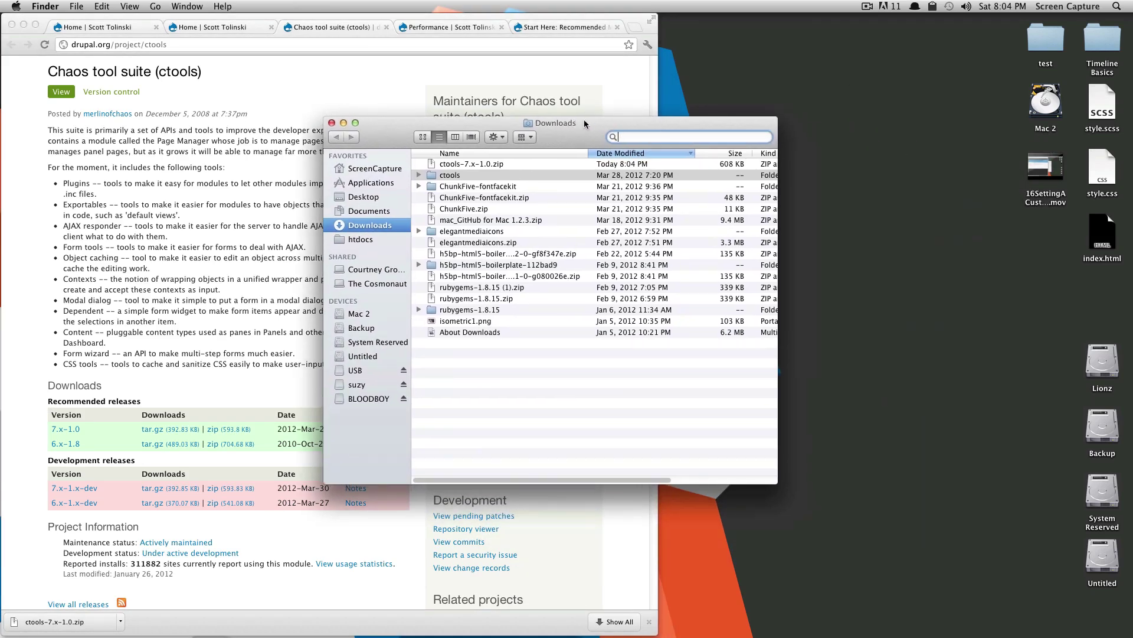
{"action": "left_click_drag", "start_coordinate": [612, 123], "coordinate": [706, 133]}
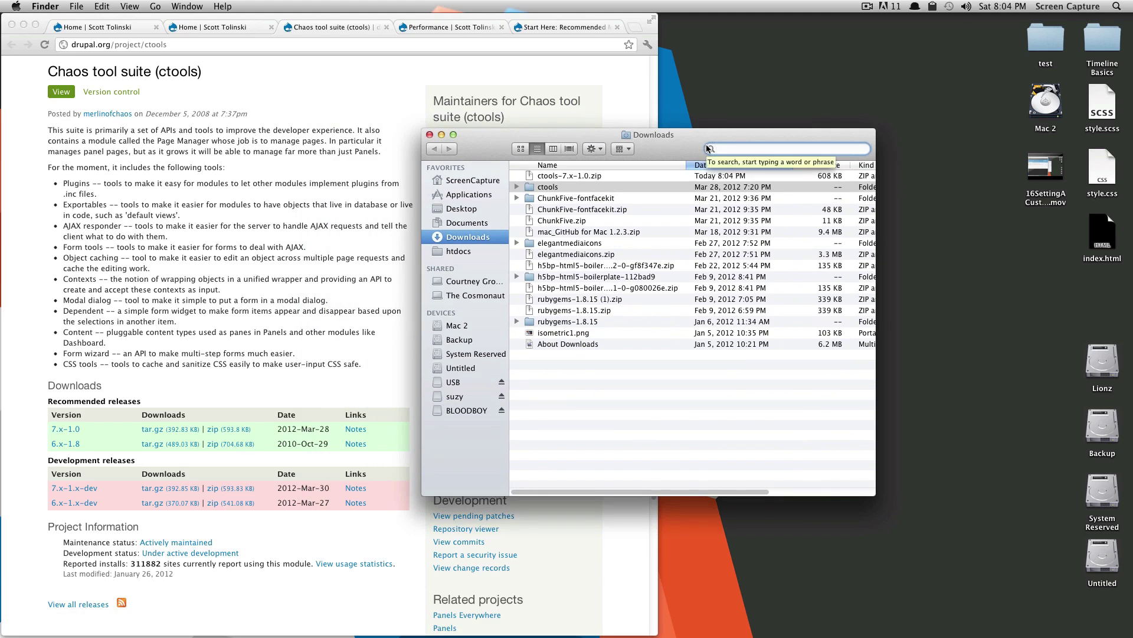
{"action": "left_click_drag", "start_coordinate": [761, 133], "coordinate": [728, 125]}
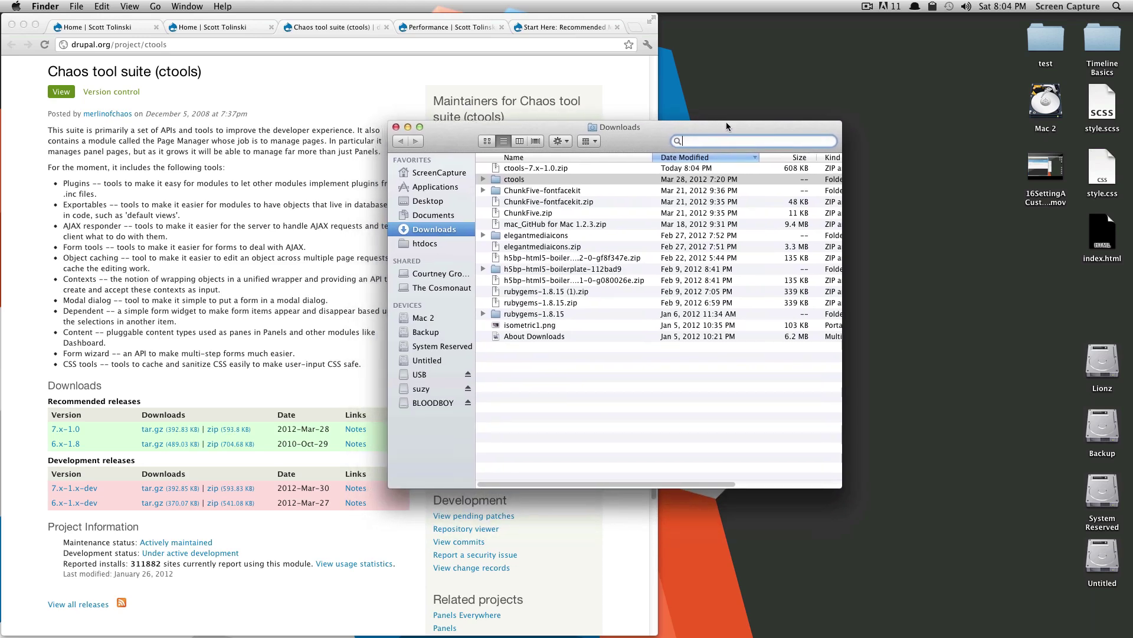
{"action": "key", "text": "super+n"}
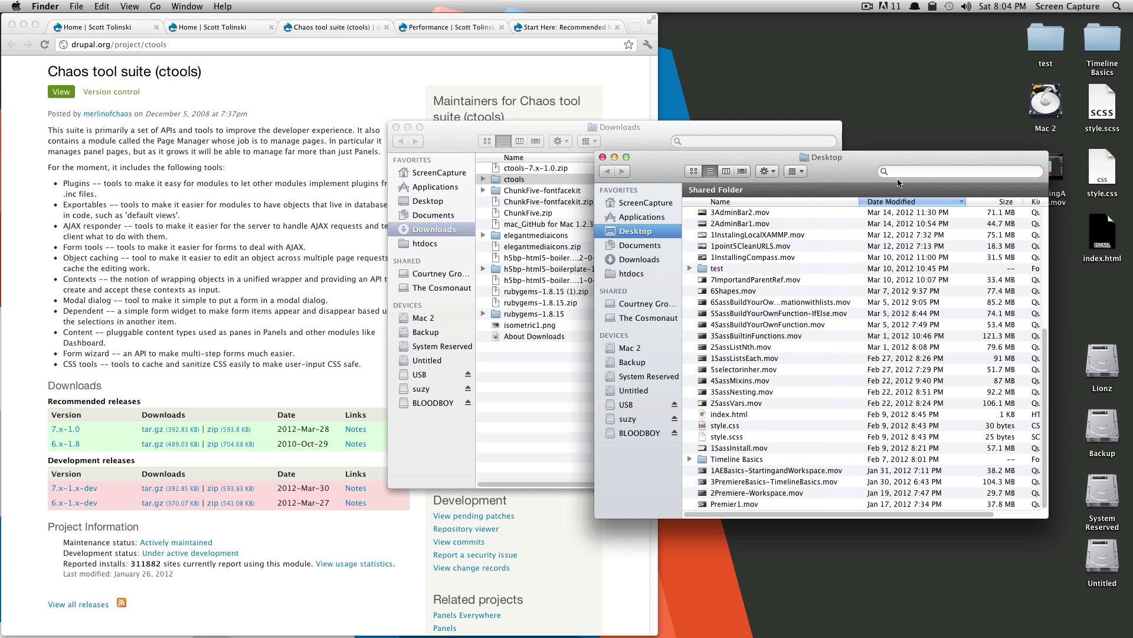
{"action": "left_click_drag", "start_coordinate": [859, 165], "coordinate": [840, 164]}
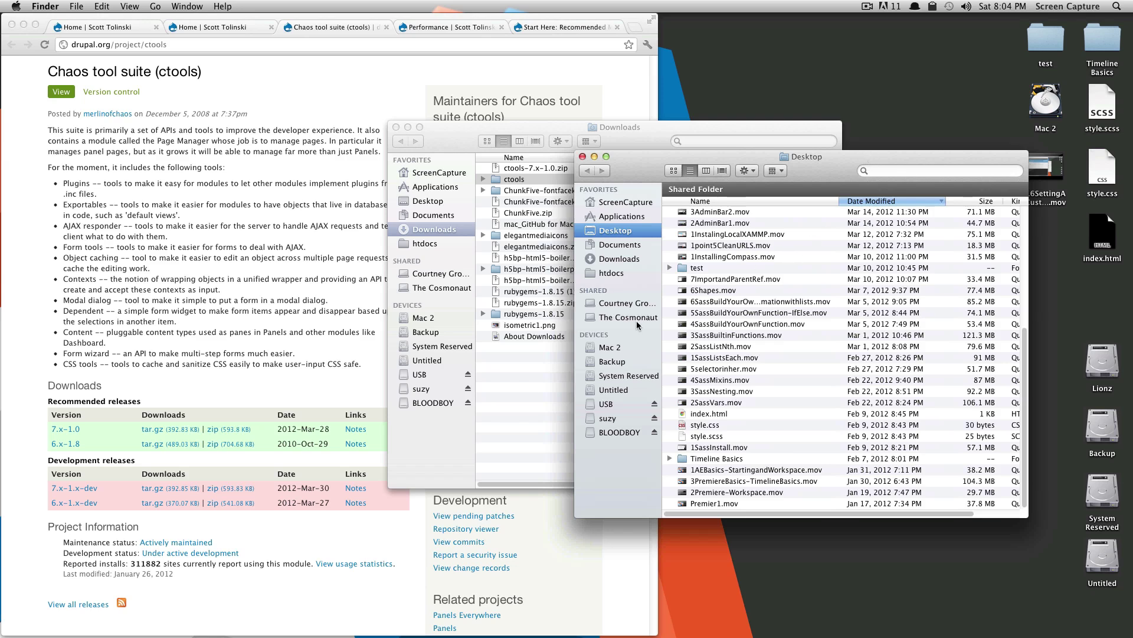
Step: In the second window, navigate to htdocs/st/sites/all/modules, where the old ctools is
{"action": "left_click", "coordinate": [610, 273]}
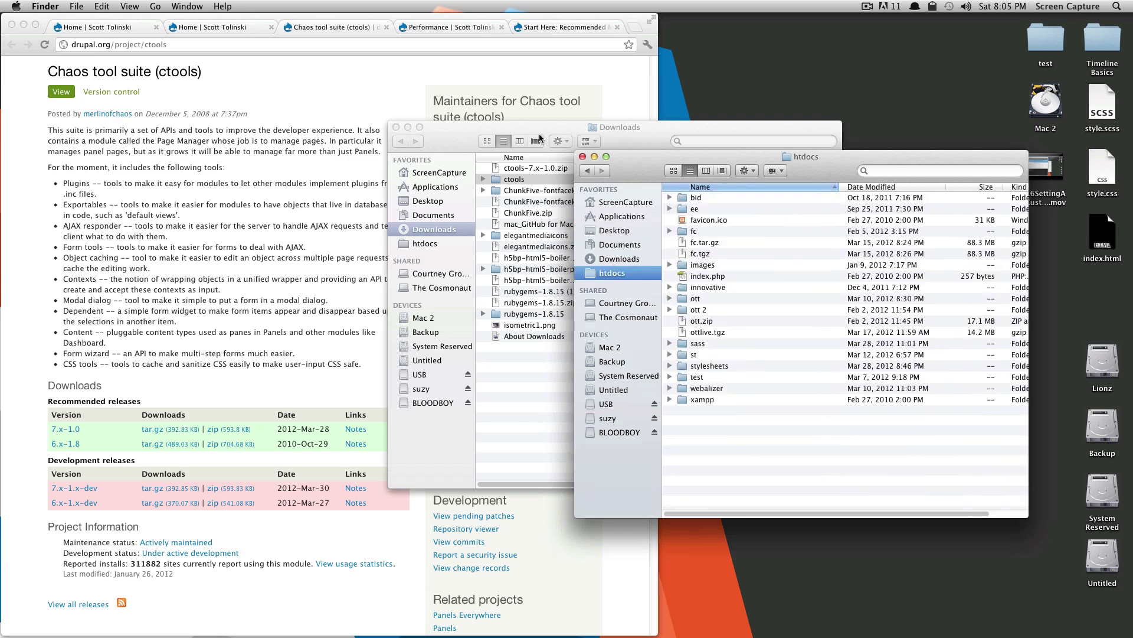
{"action": "left_click_drag", "start_coordinate": [538, 125], "coordinate": [279, 113]}
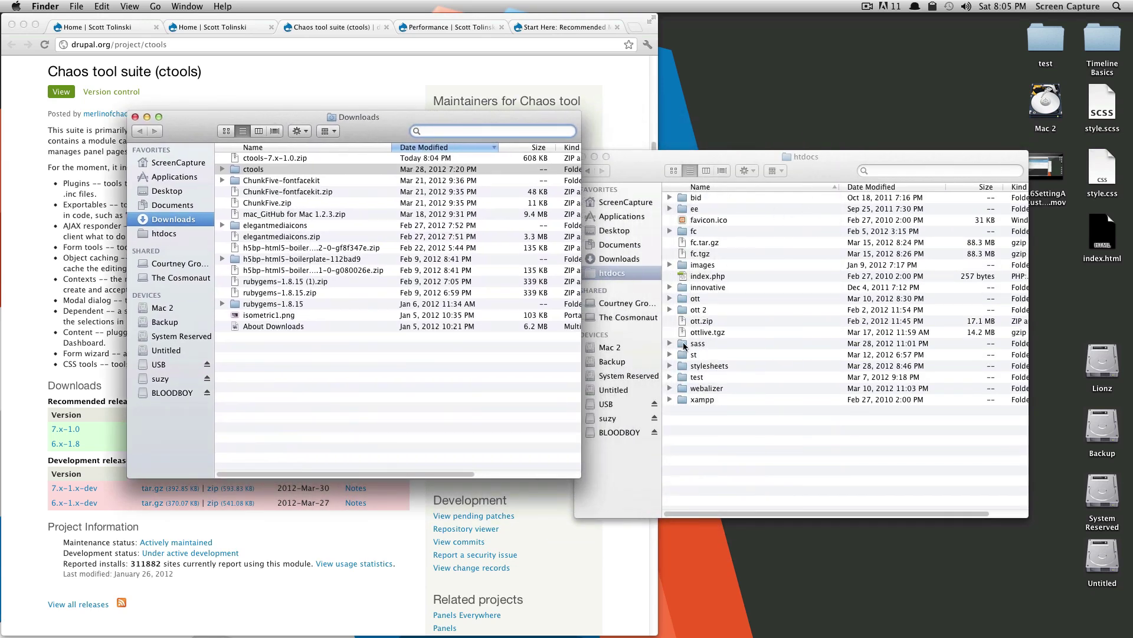
{"action": "left_click", "coordinate": [687, 355]}
{"action": "double_click", "coordinate": [686, 355]}
{"action": "scroll", "coordinate": [723, 390], "scroll_direction": "down", "scroll_amount": 2}
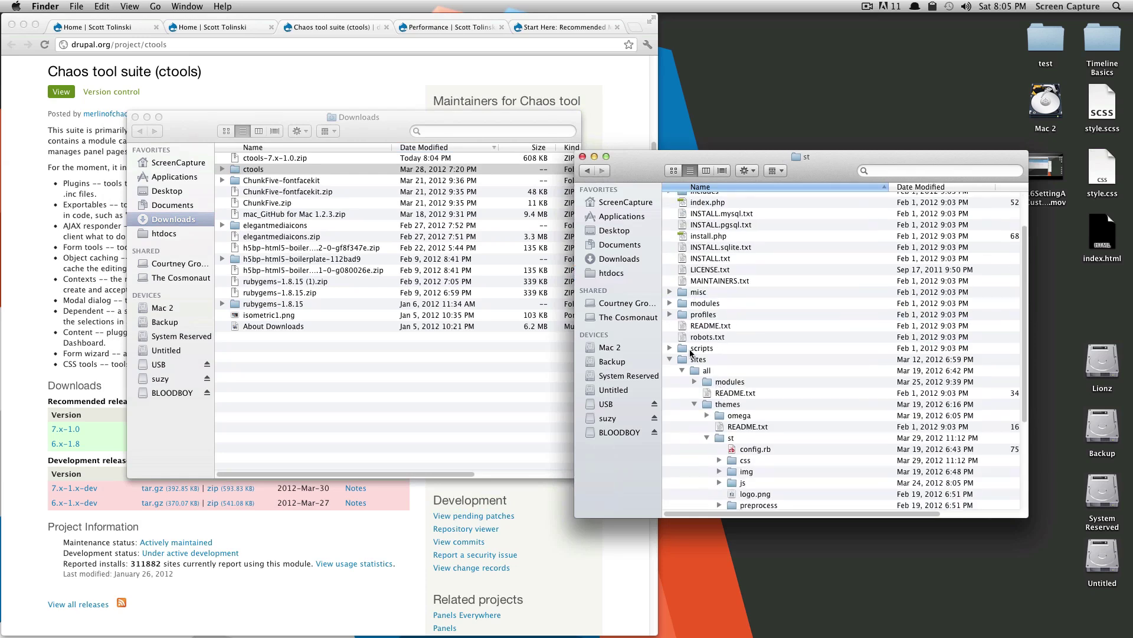
{"action": "double_click", "coordinate": [680, 359]}
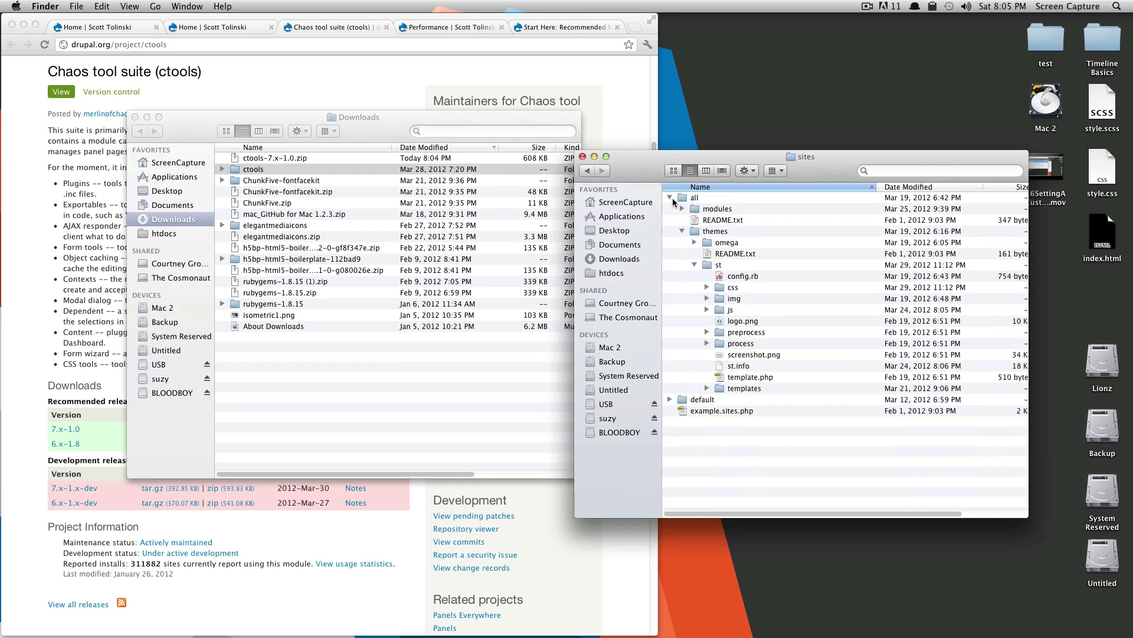
{"action": "left_click", "coordinate": [677, 197]}
{"action": "double_click", "coordinate": [677, 197]}
{"action": "double_click", "coordinate": [689, 198]}
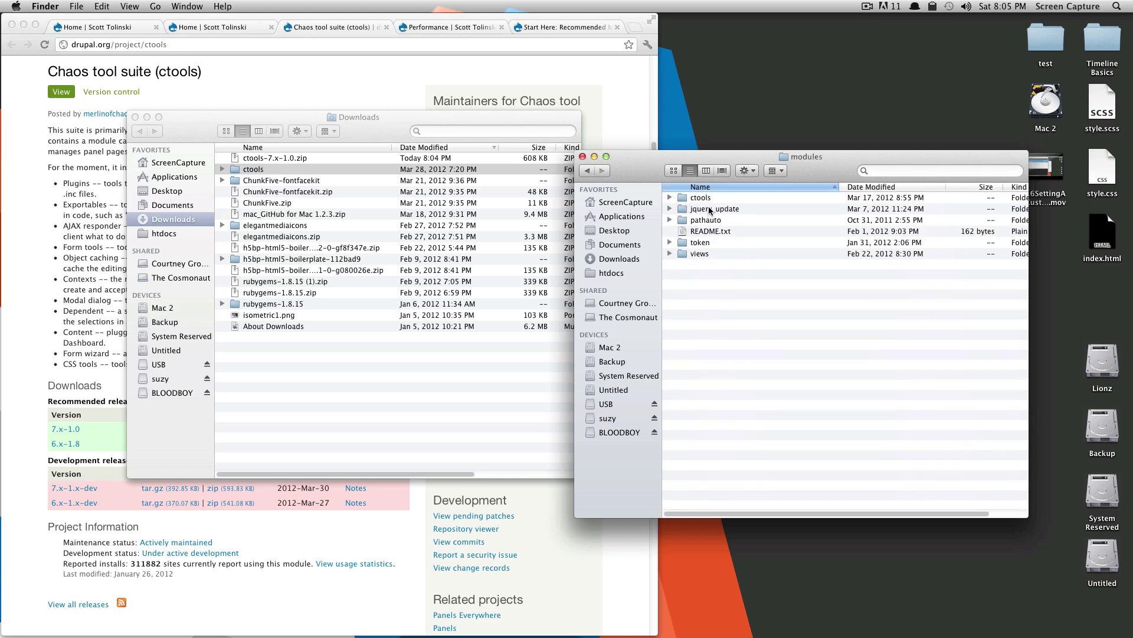
{"action": "left_click", "coordinate": [707, 209]}
Step: Drag the new ctools folder into sites/all/modules, replace the old one, and authorize with the admin password
{"action": "left_click", "coordinate": [358, 400]}
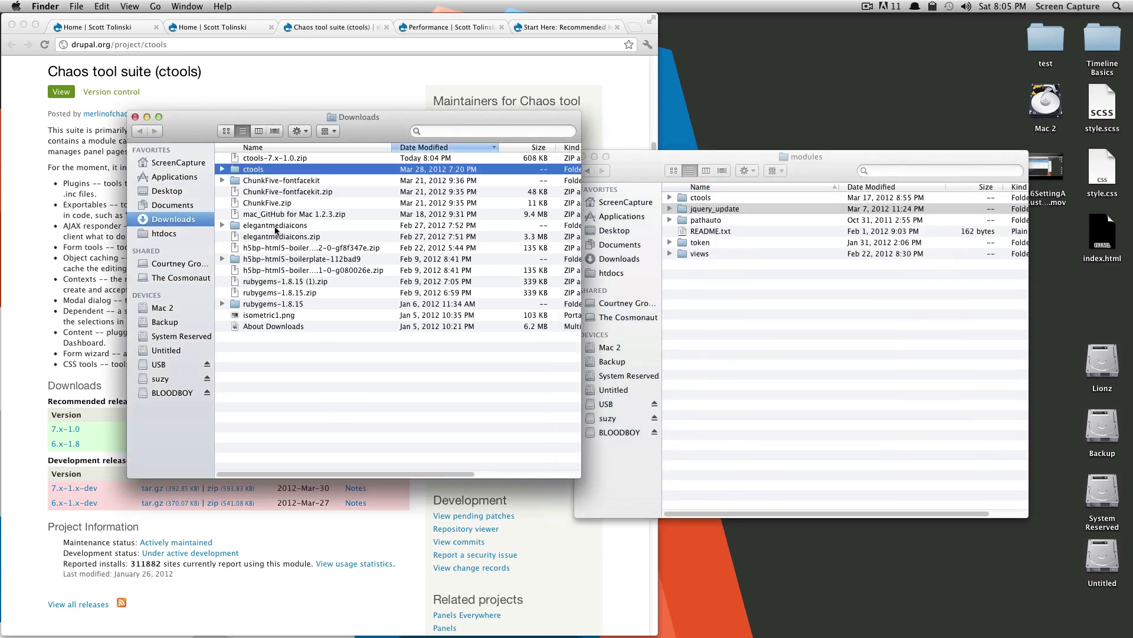
{"action": "left_click", "coordinate": [236, 169]}
{"action": "left_click_drag", "start_coordinate": [235, 168], "coordinate": [868, 396]}
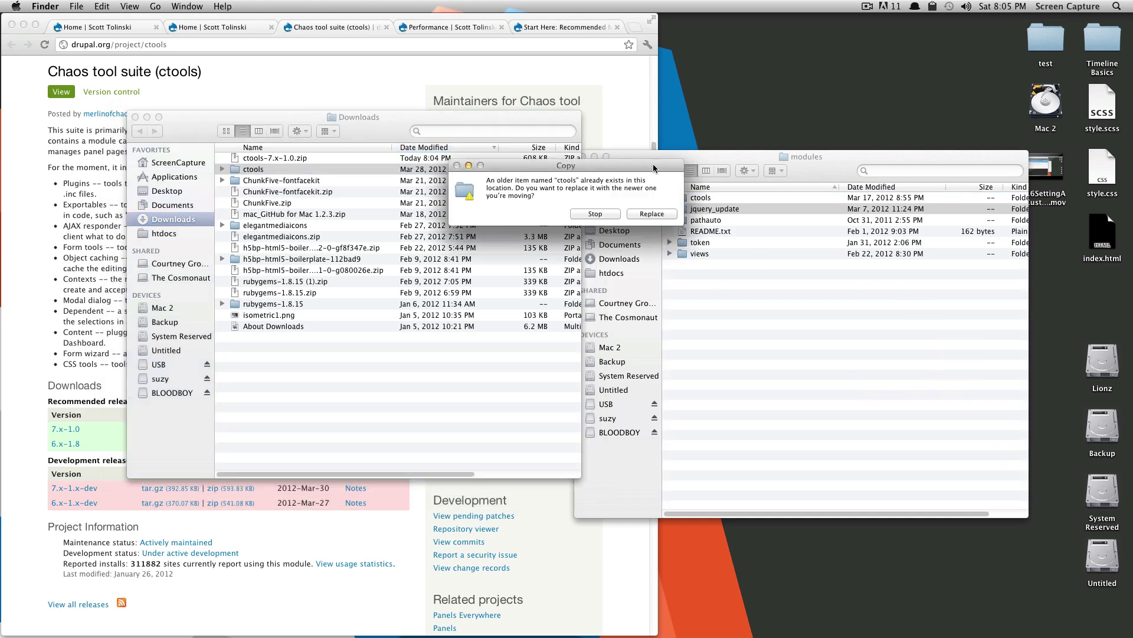
{"action": "left_click_drag", "start_coordinate": [789, 173], "coordinate": [816, 164]}
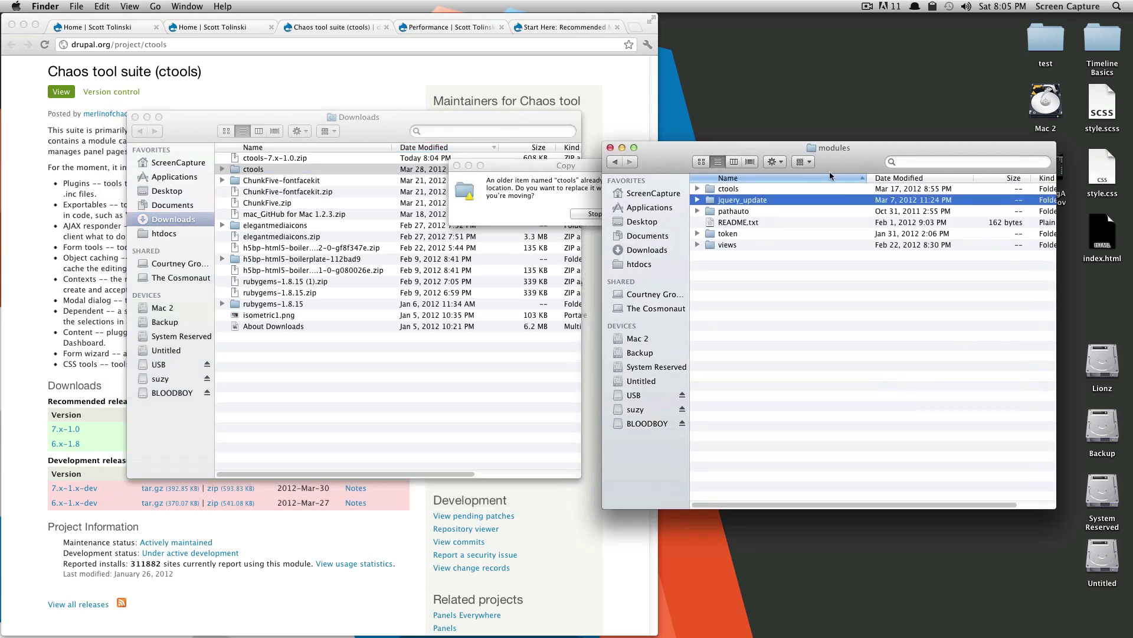
{"action": "left_click", "coordinate": [572, 201]}
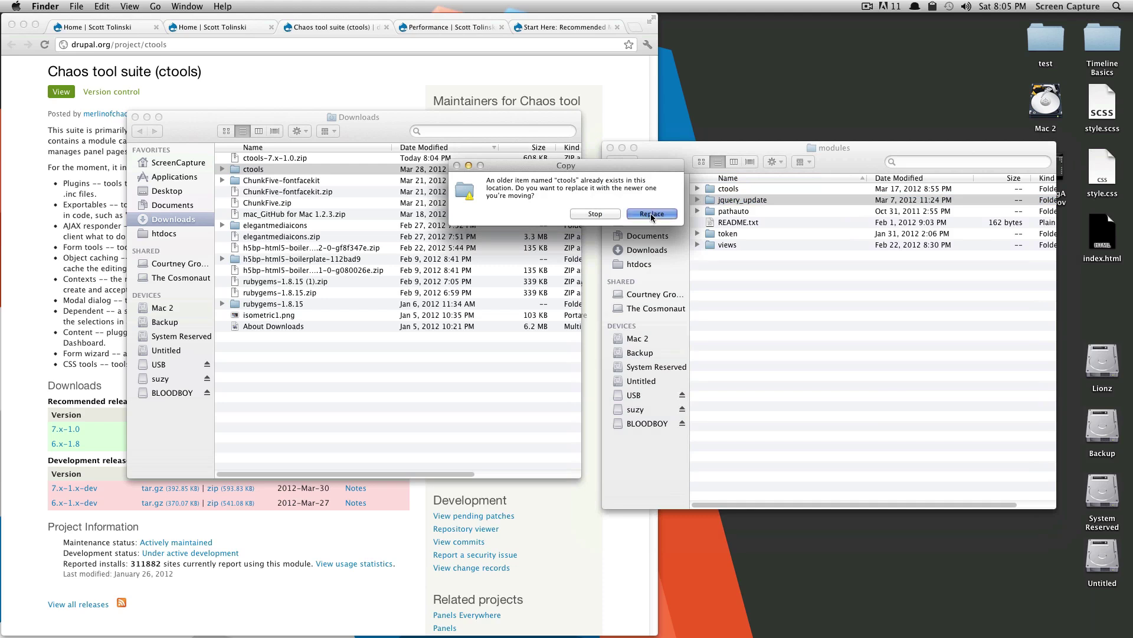
{"action": "left_click", "coordinate": [652, 213]}
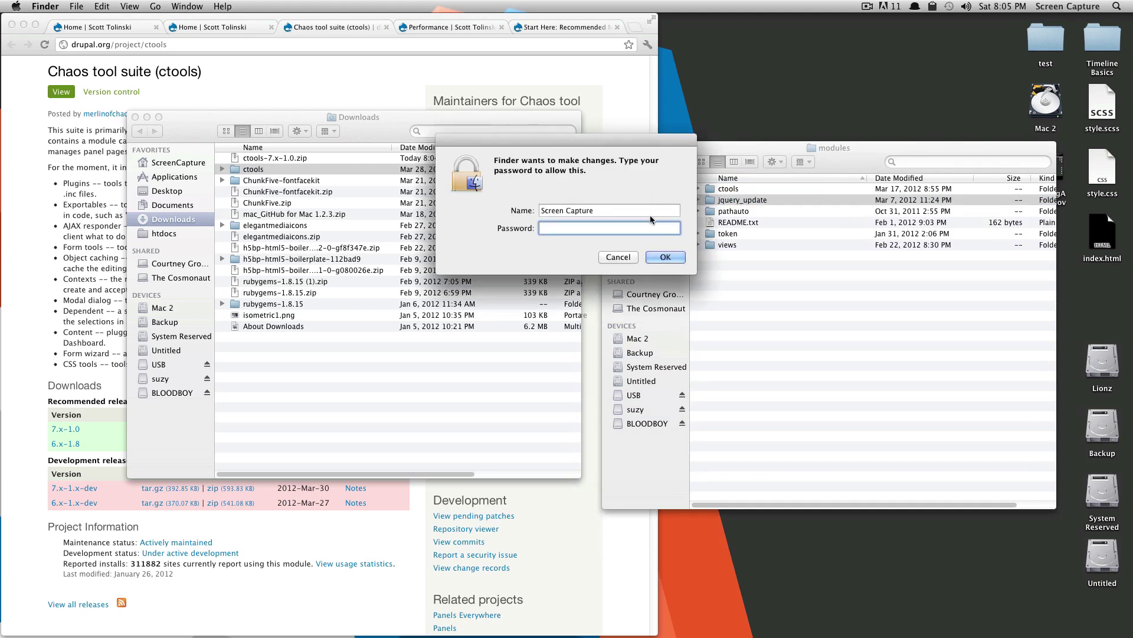
{"action": "type", "text": "p"}
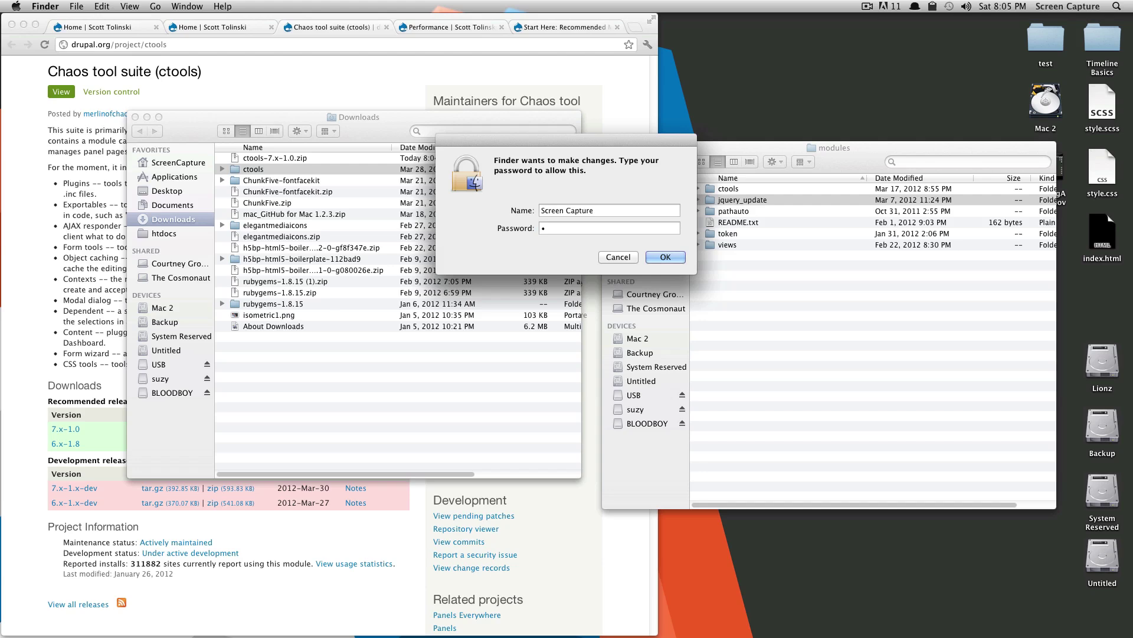
{"action": "key", "text": "Return"}
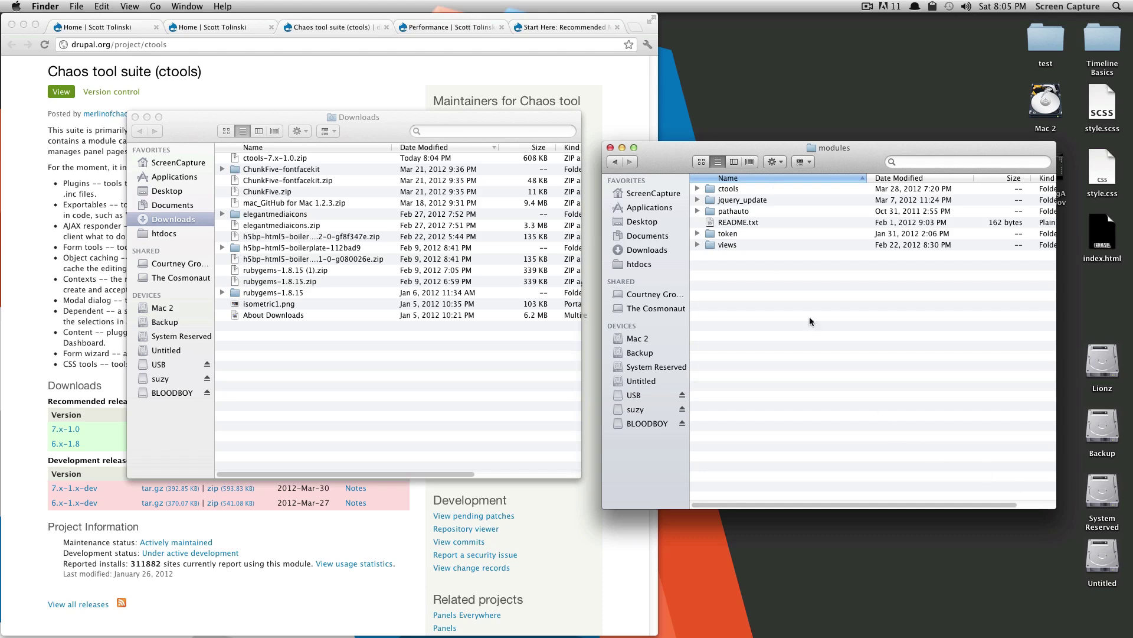
Step: Run localhost/st/update.php and continue to confirm no database updates are pending
{"action": "left_click", "coordinate": [354, 72]}
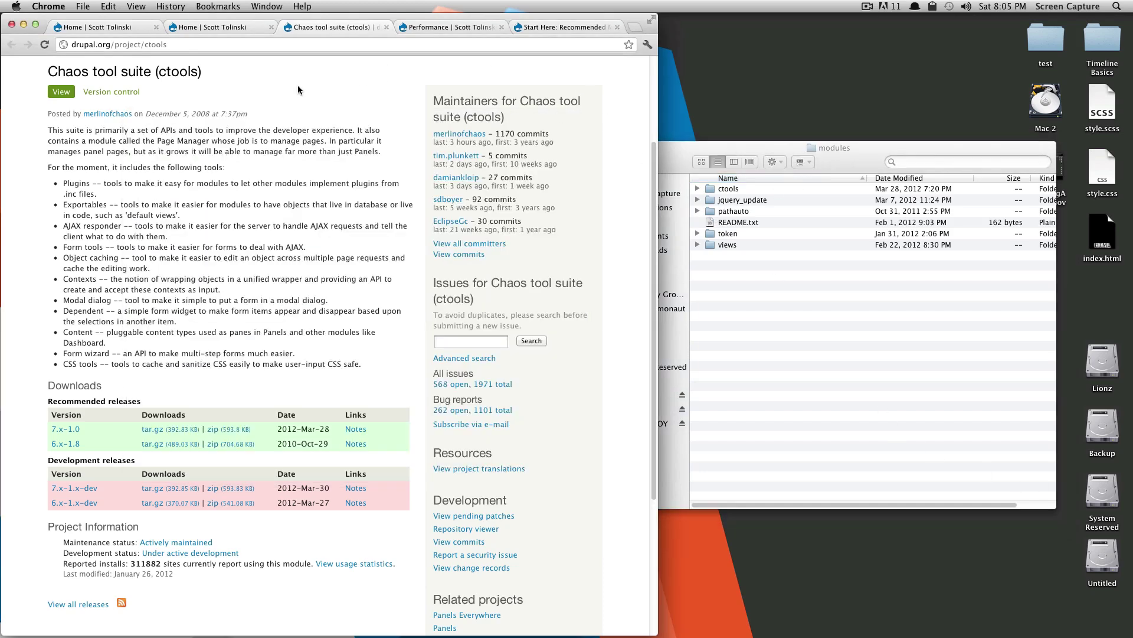
{"action": "left_click", "coordinate": [129, 28]}
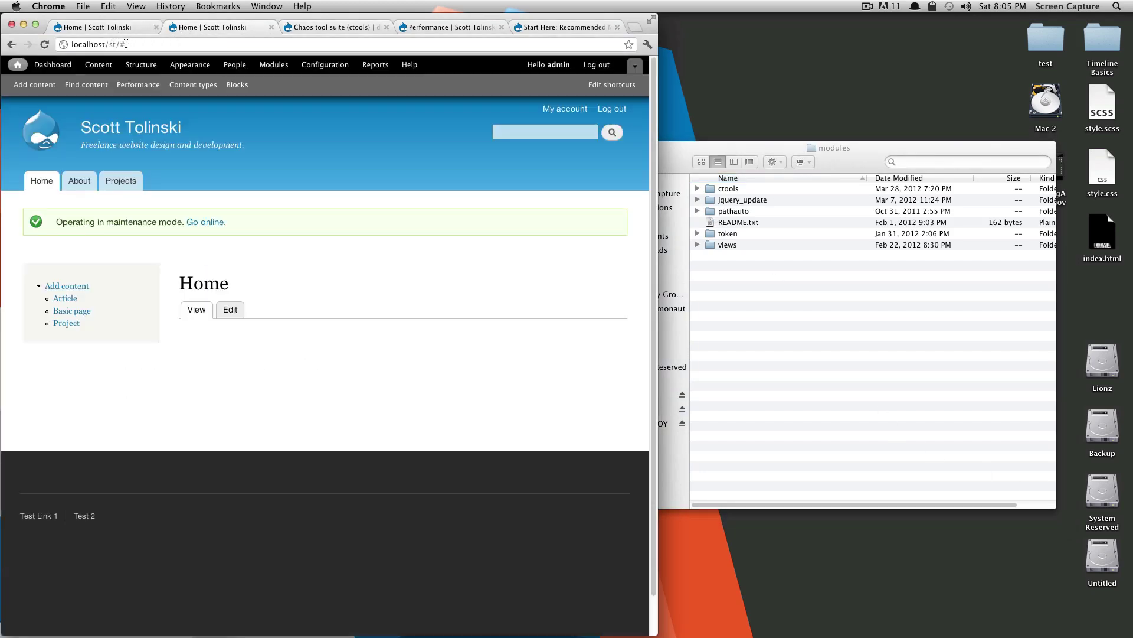
{"action": "left_click_drag", "start_coordinate": [128, 45], "coordinate": [120, 45]}
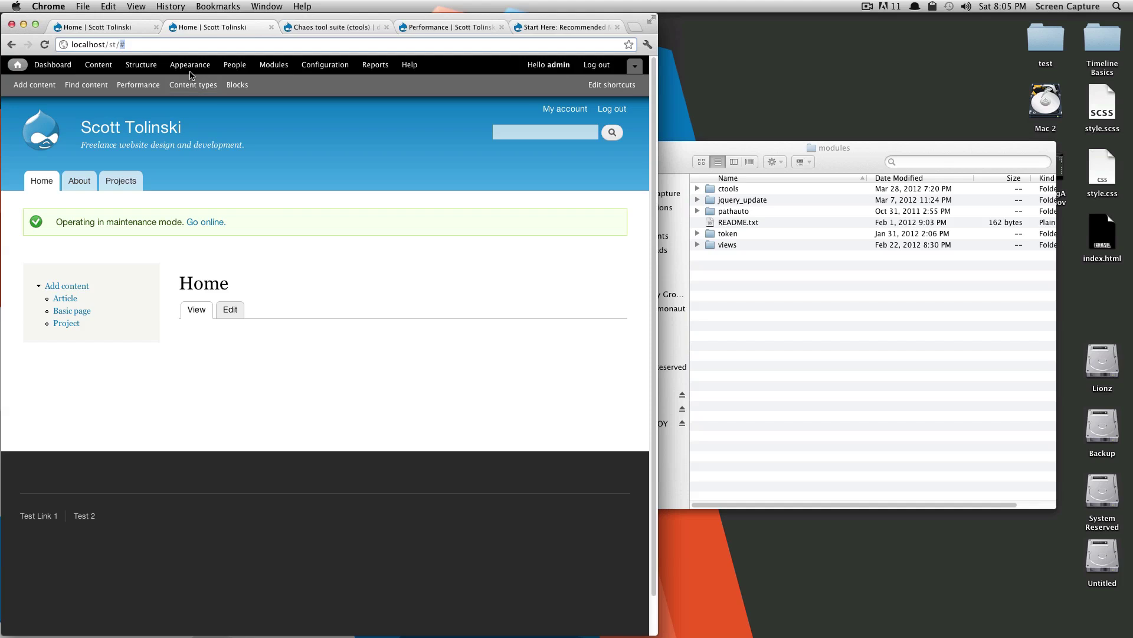
{"action": "key", "text": "BackSpace"}
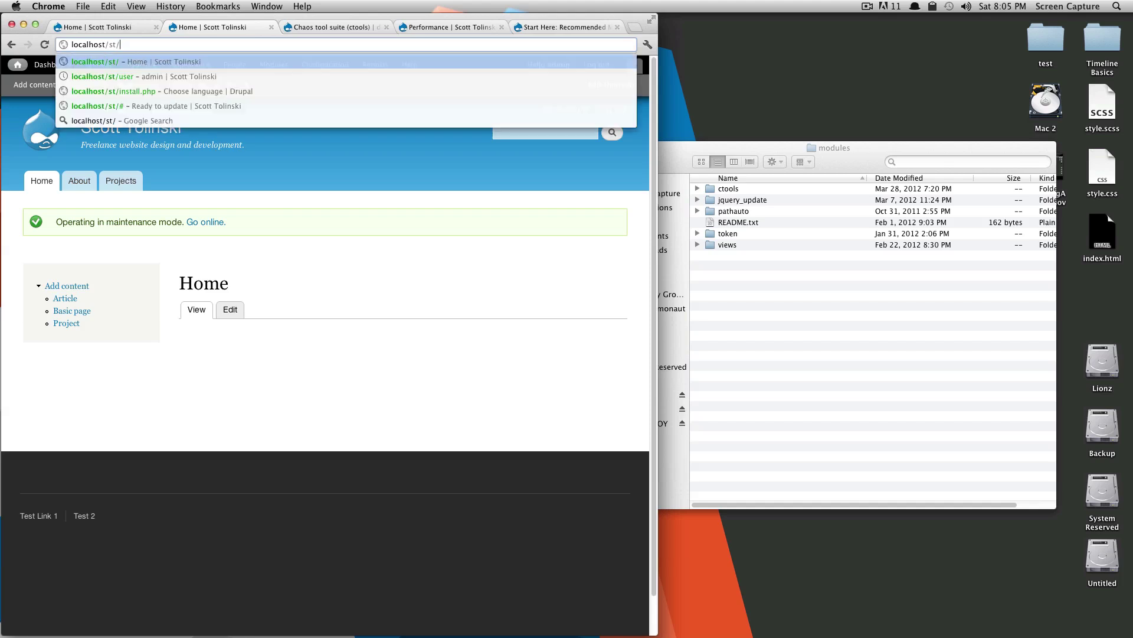
{"action": "type", "text": "up"}
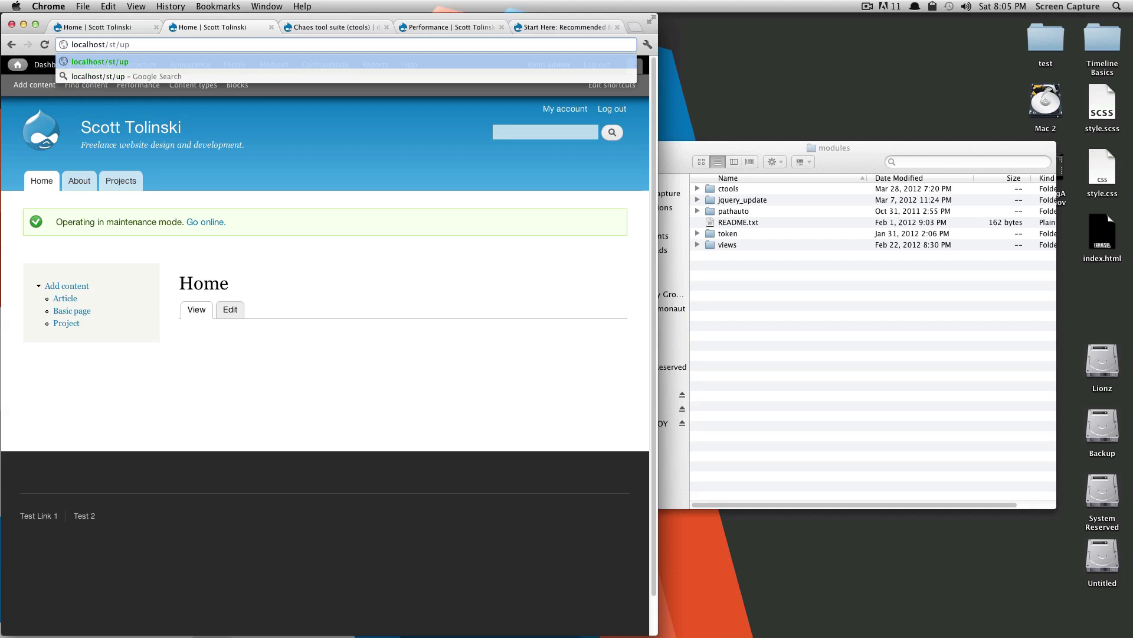
{"action": "type", "text": "date.php"}
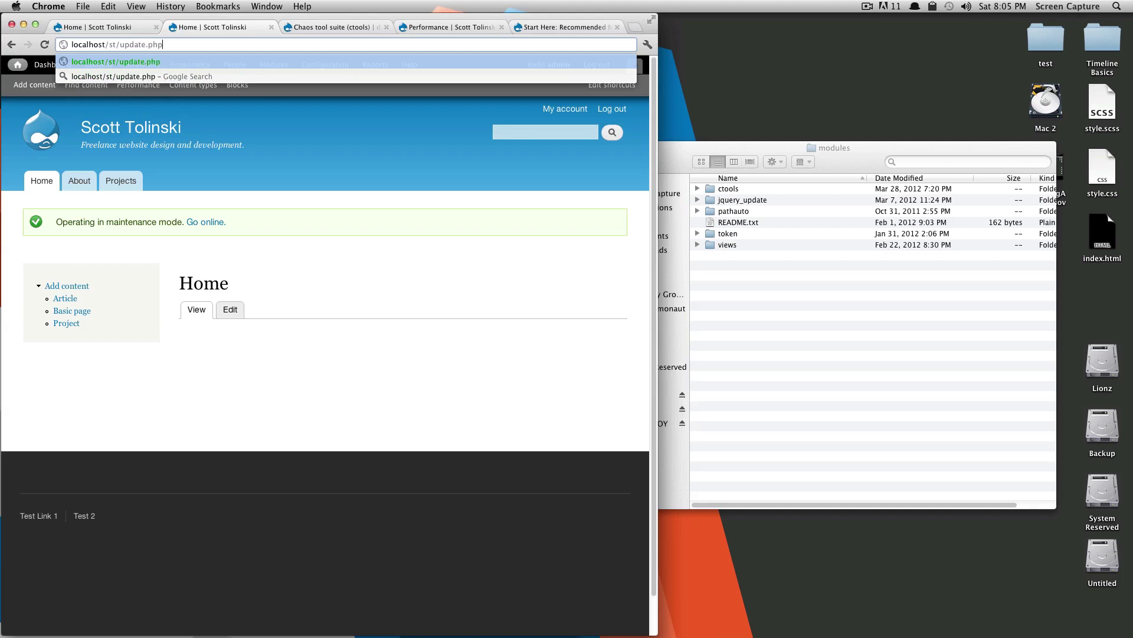
{"action": "key", "text": "Return"}
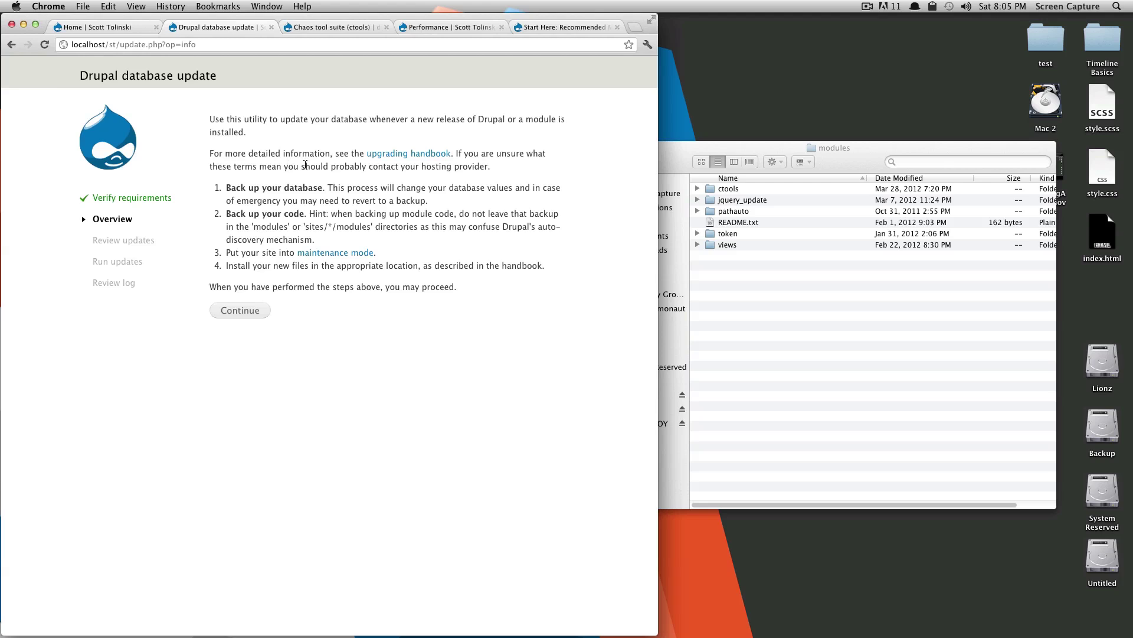
{"action": "left_click", "coordinate": [243, 310]}
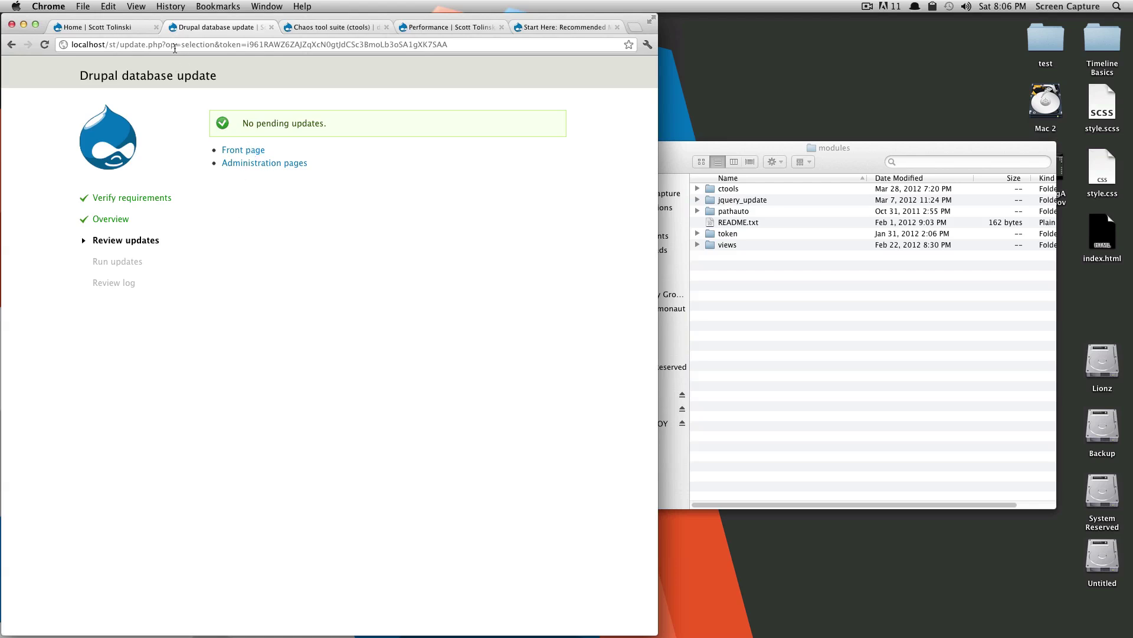
Step: Uncheck 'Put site into maintenance mode' and save the configuration to bring the site online
{"action": "key", "text": "super+w"}
{"action": "left_click", "coordinate": [108, 28]}
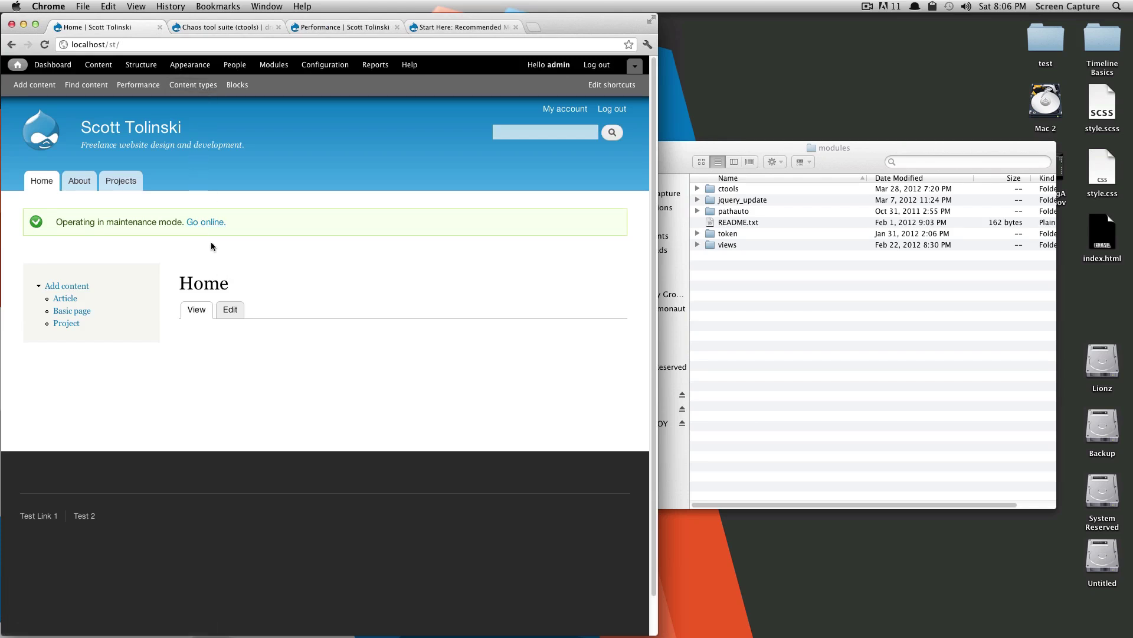
{"action": "left_click", "coordinate": [210, 224]}
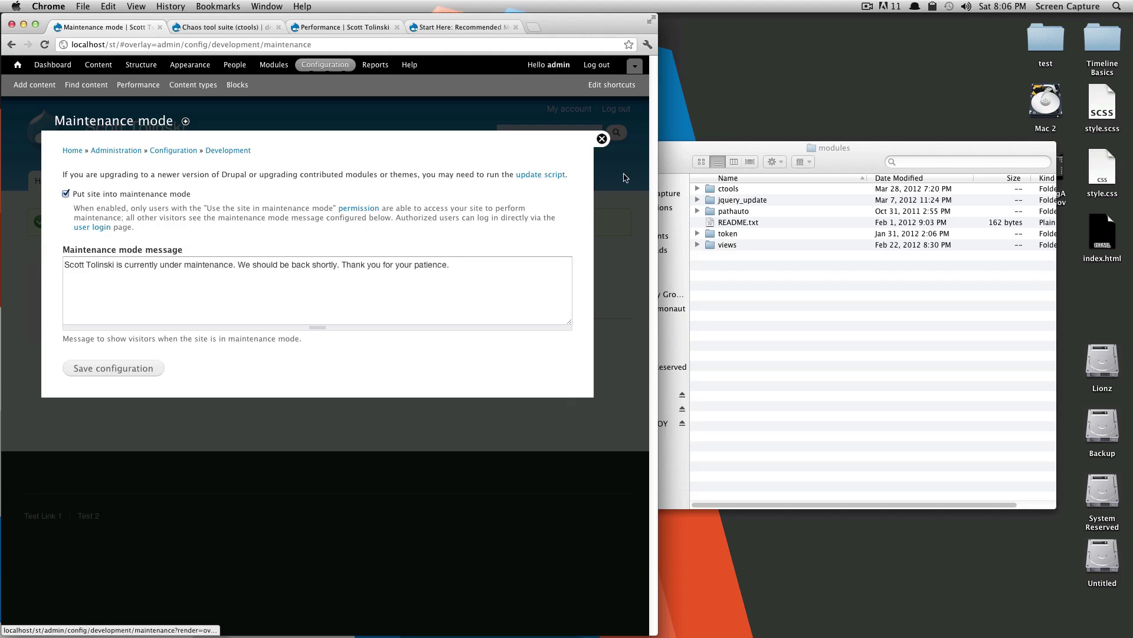
{"action": "left_click", "coordinate": [65, 194]}
{"action": "left_click", "coordinate": [107, 367]}
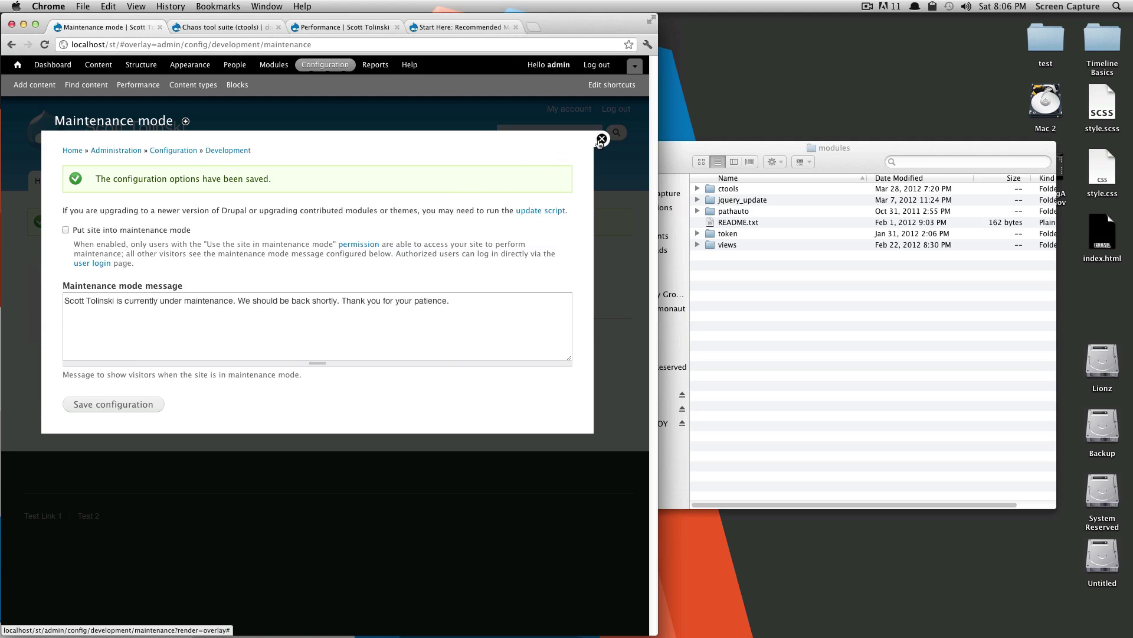
{"action": "left_click", "coordinate": [601, 140]}
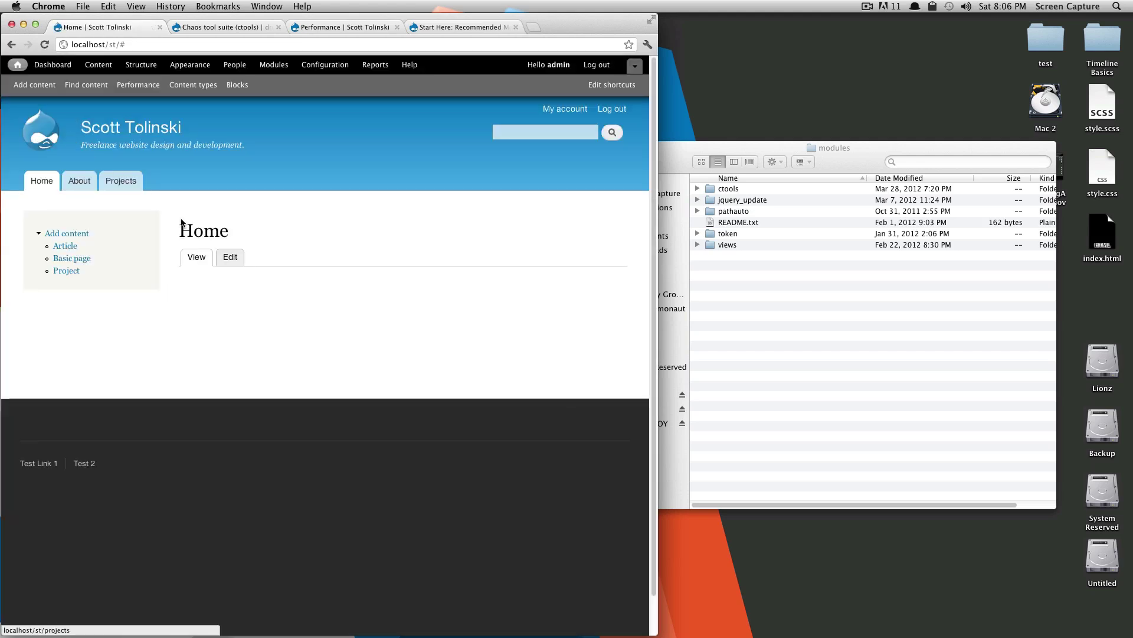
Step: Reload the home page, open Modules, and scroll through the core modules and their versions
{"action": "left_click", "coordinate": [17, 64]}
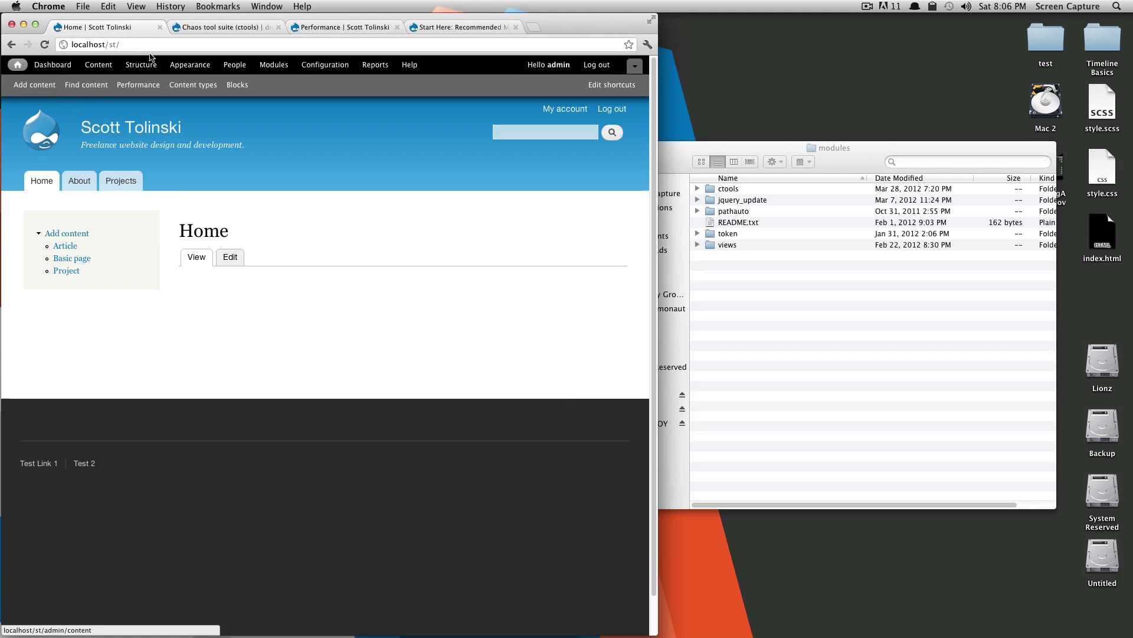
{"action": "left_click", "coordinate": [264, 70]}
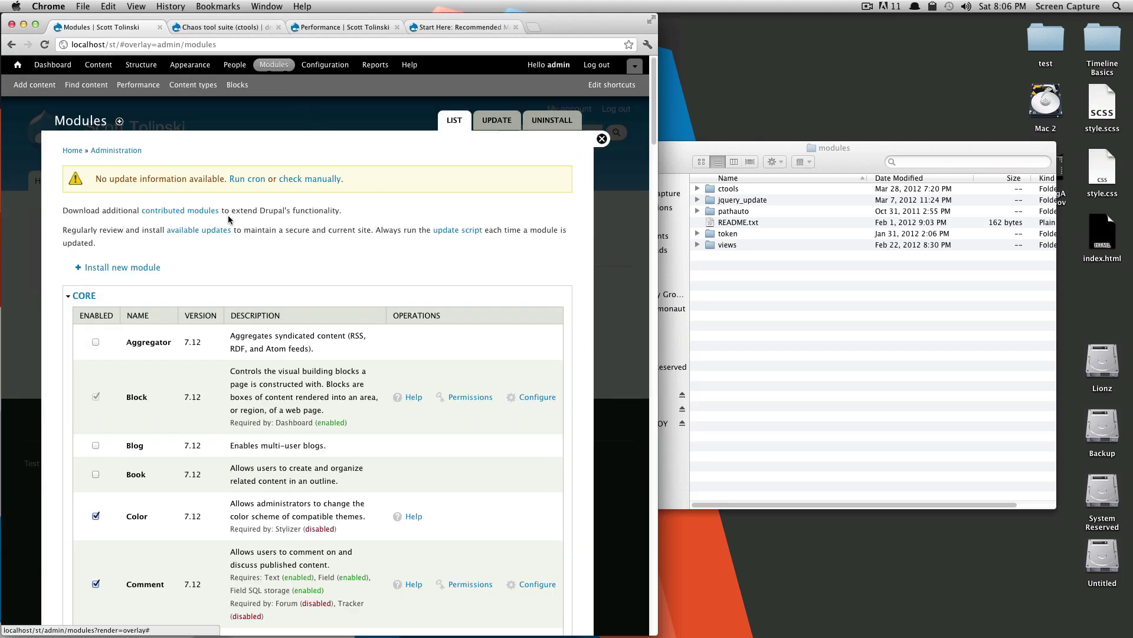
{"action": "scroll", "coordinate": [329, 226], "scroll_direction": "down", "scroll_amount": 10}
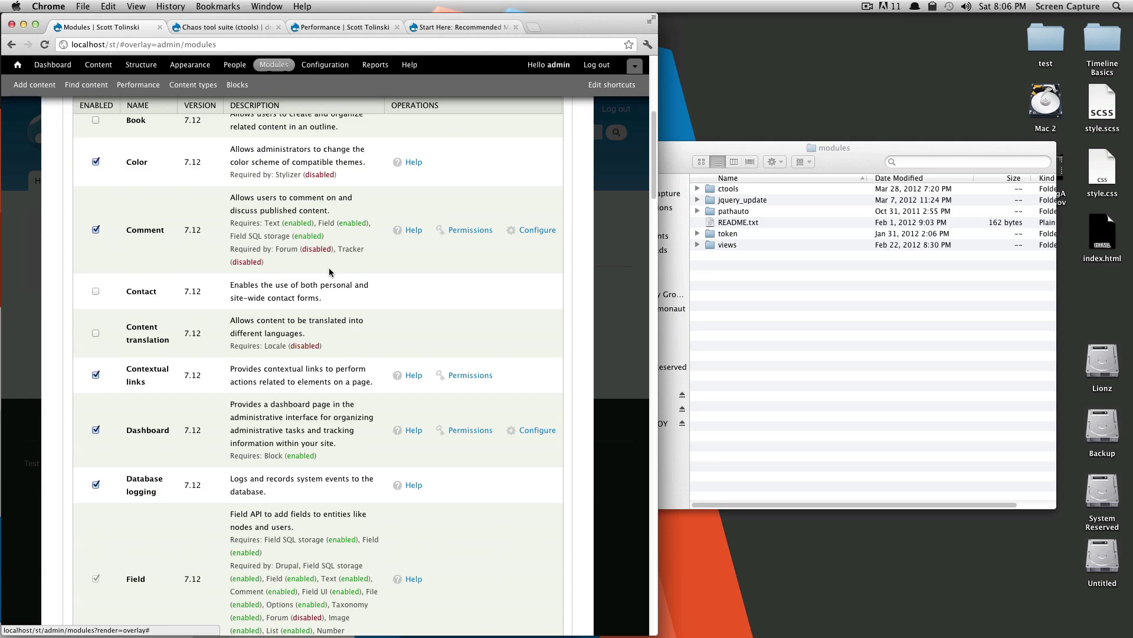
{"action": "scroll", "coordinate": [329, 272], "scroll_direction": "down", "scroll_amount": 20}
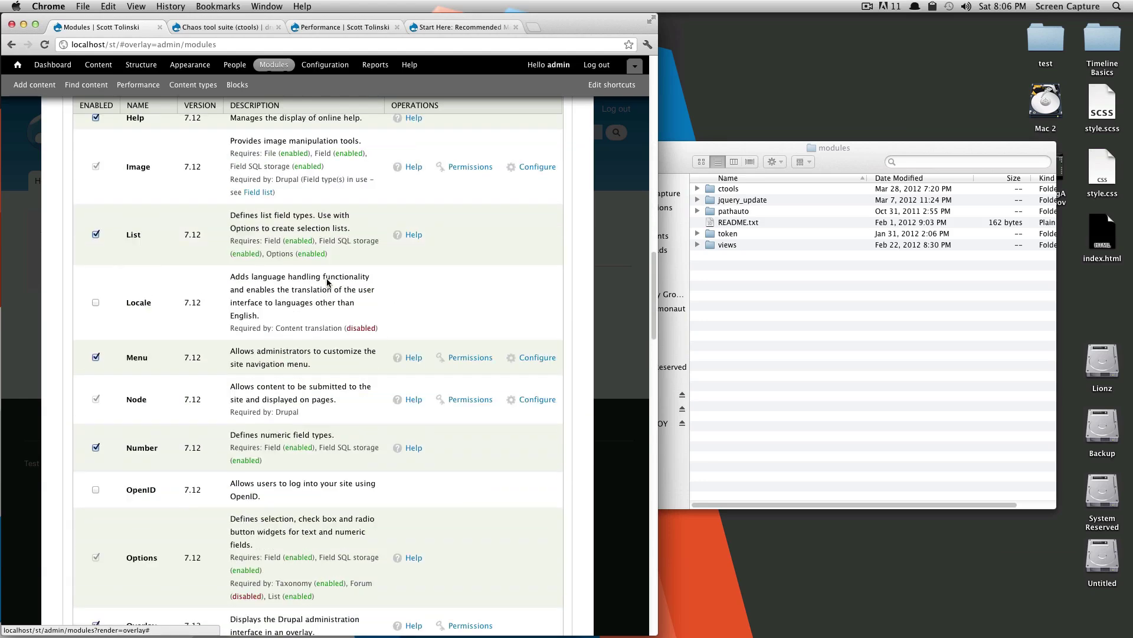
{"action": "scroll", "coordinate": [328, 282], "scroll_direction": "up", "scroll_amount": 20}
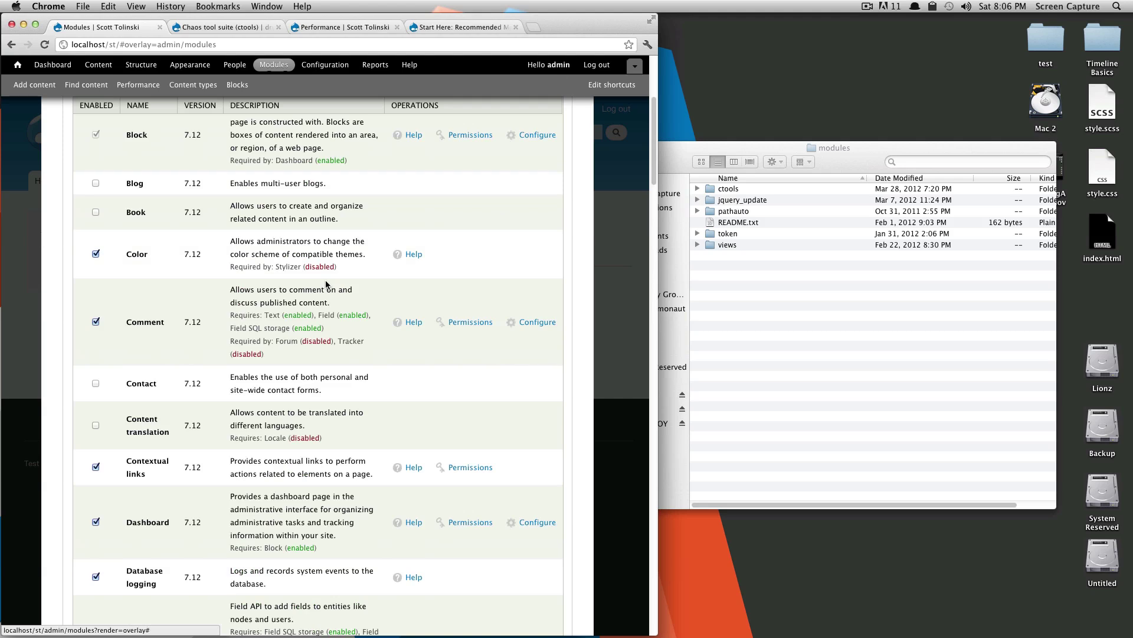